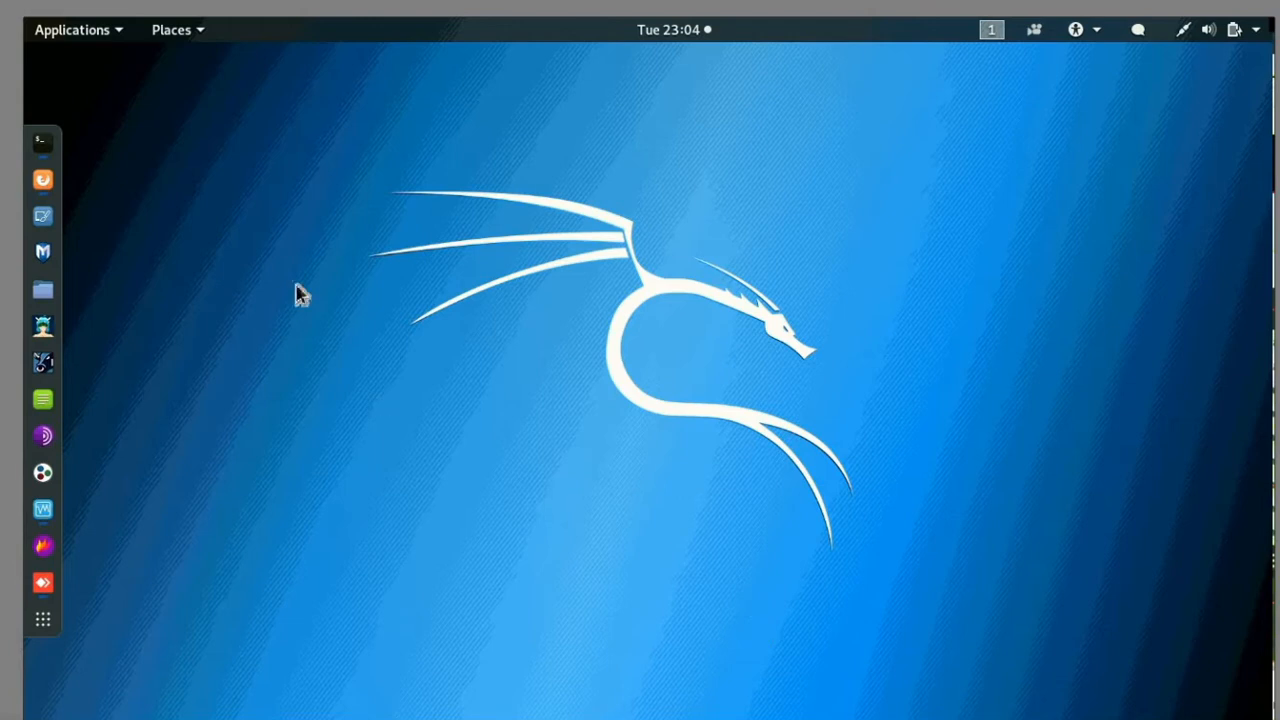
left_click(86, 40)
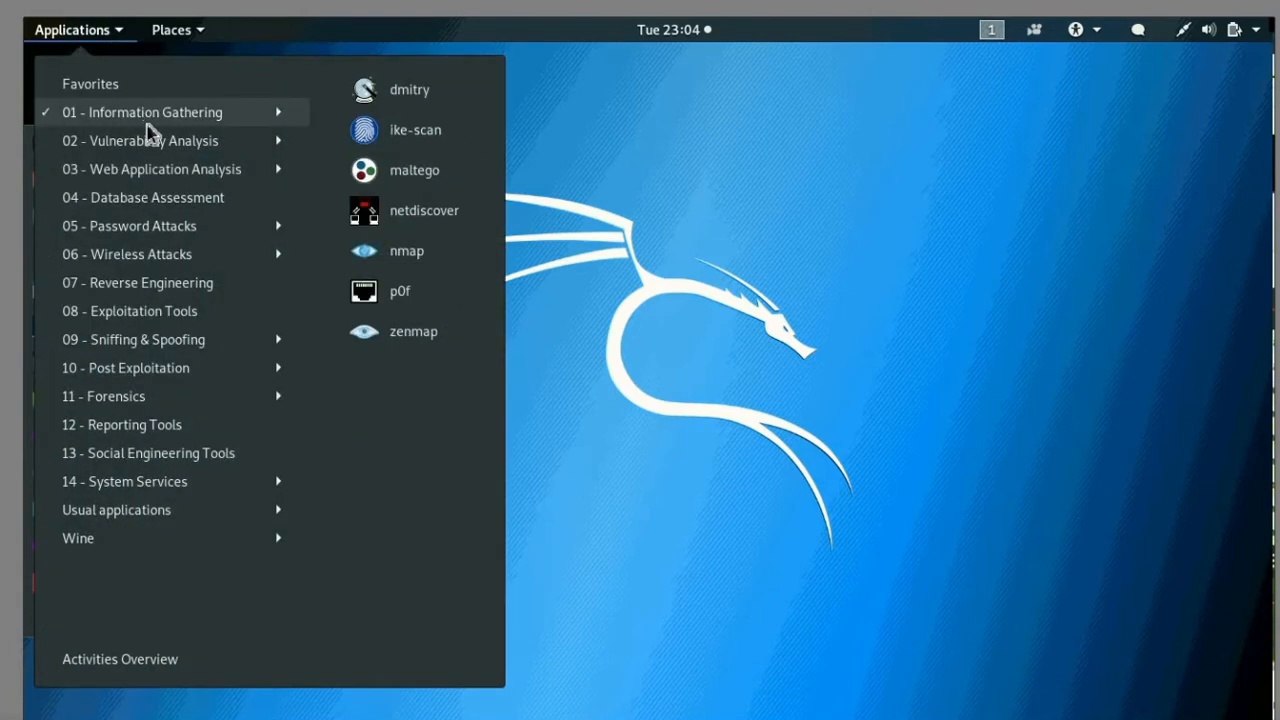
mouse_move(148, 146)
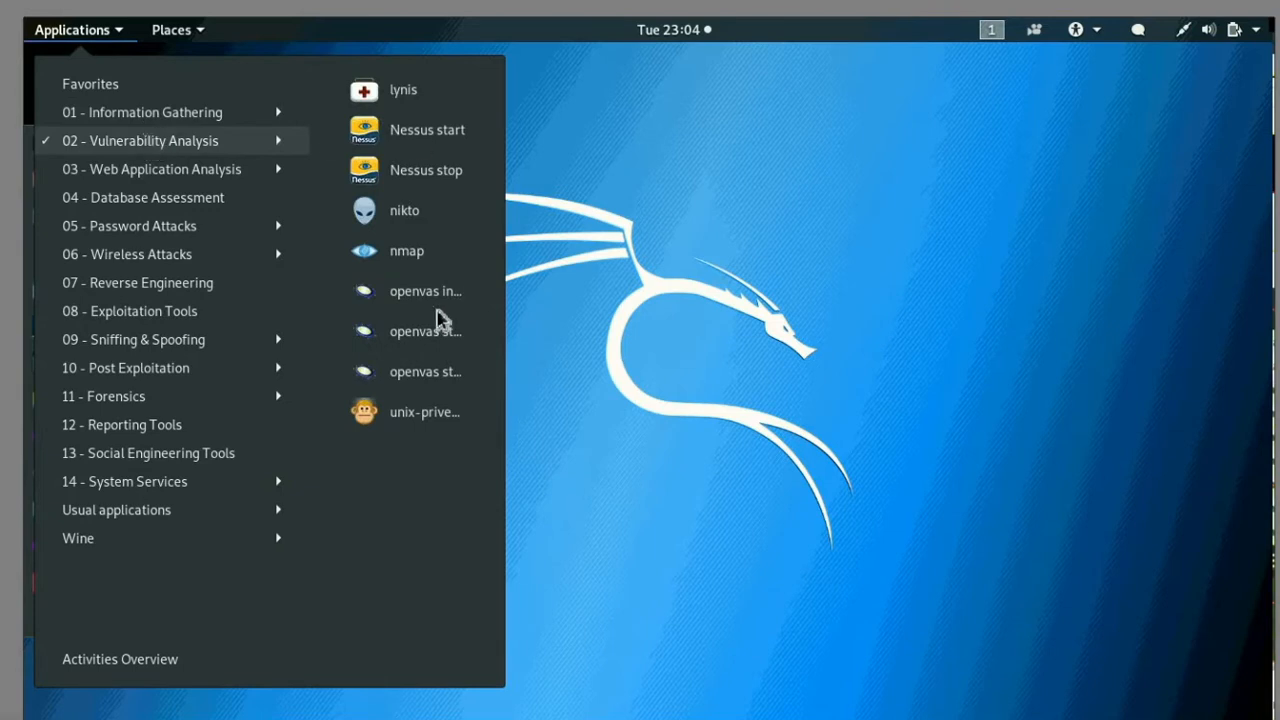
left_click(778, 313)
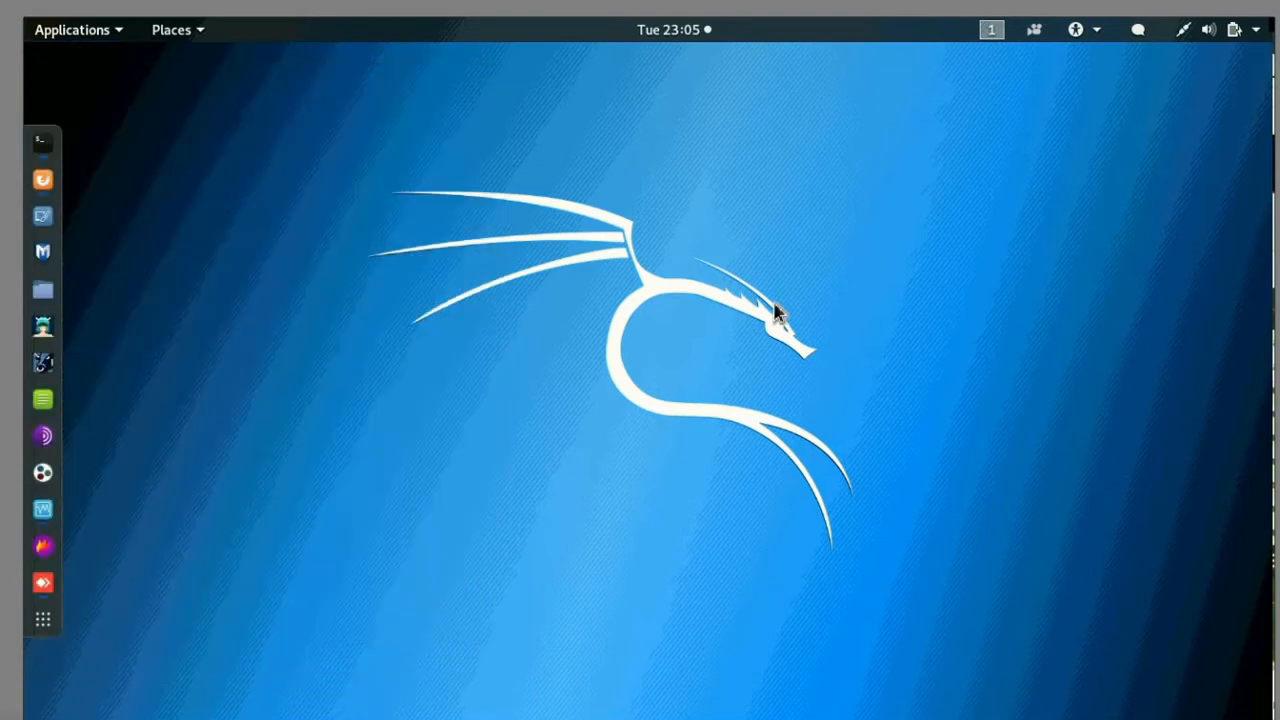
Open a new terminal window and list the available commands that begin with openvas
left_click(42, 150)
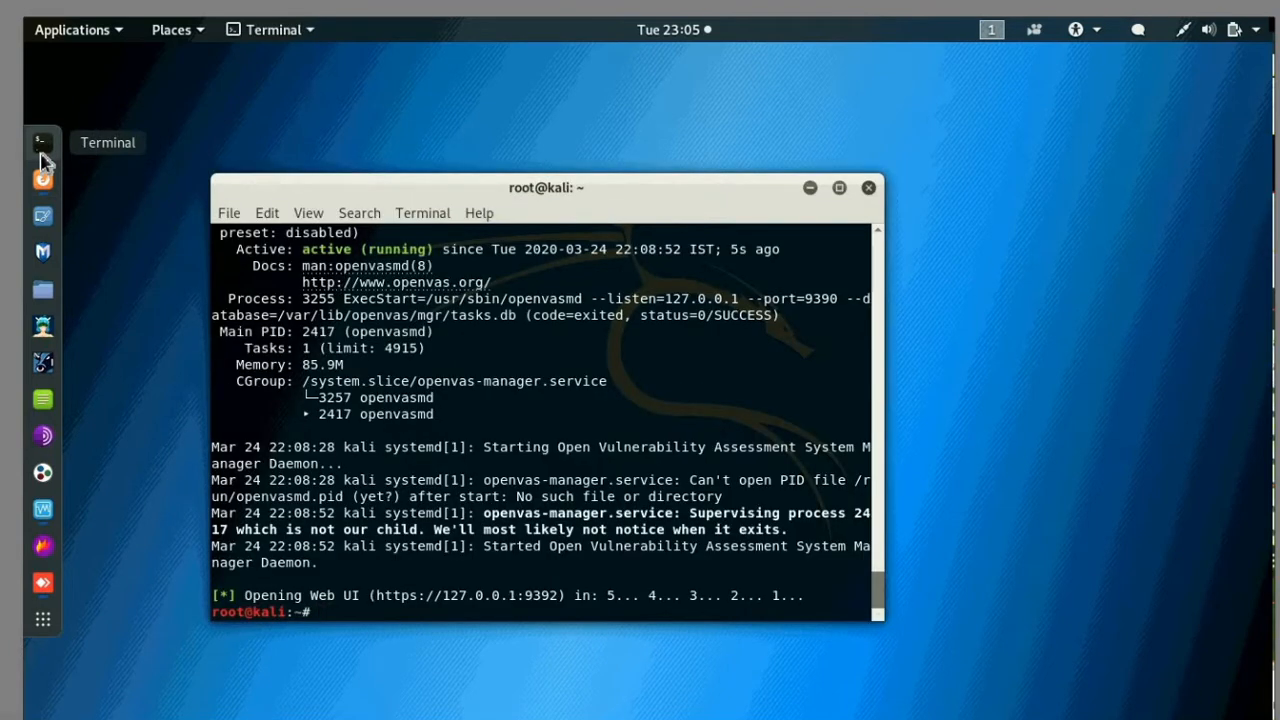
right_click(42, 148)
left_click(142, 118)
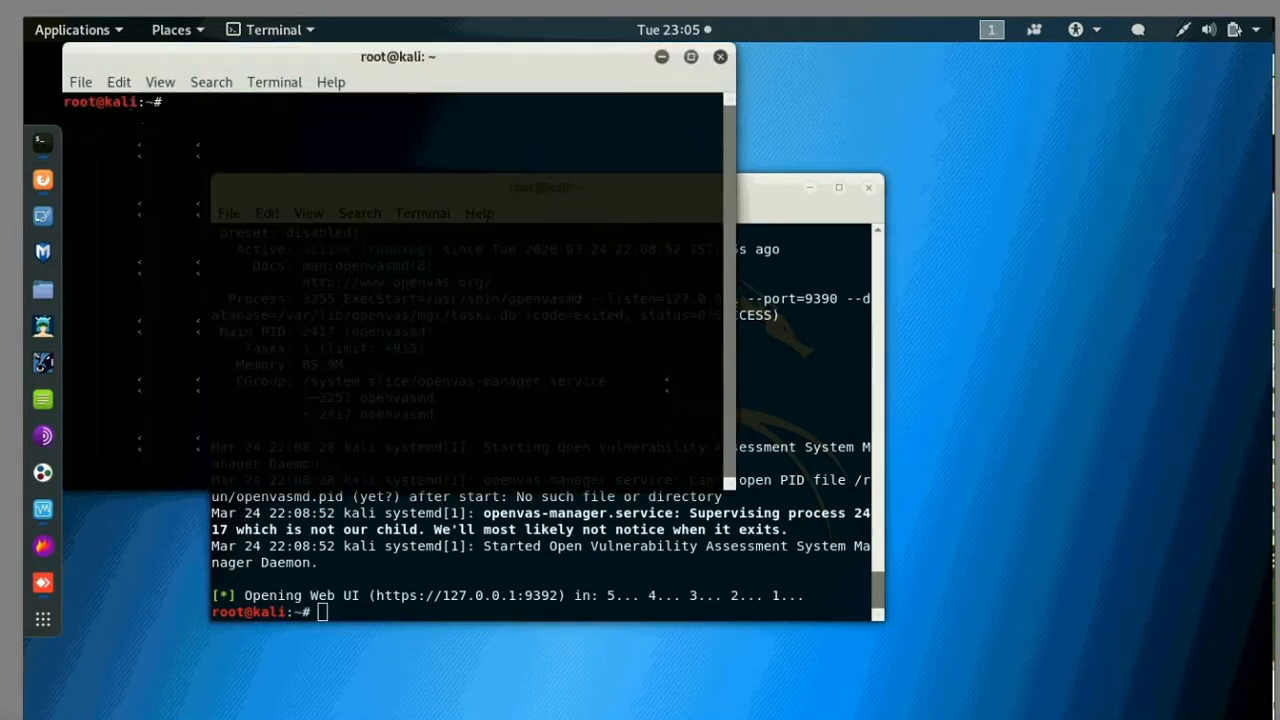
type("op")
right_click(141, 123)
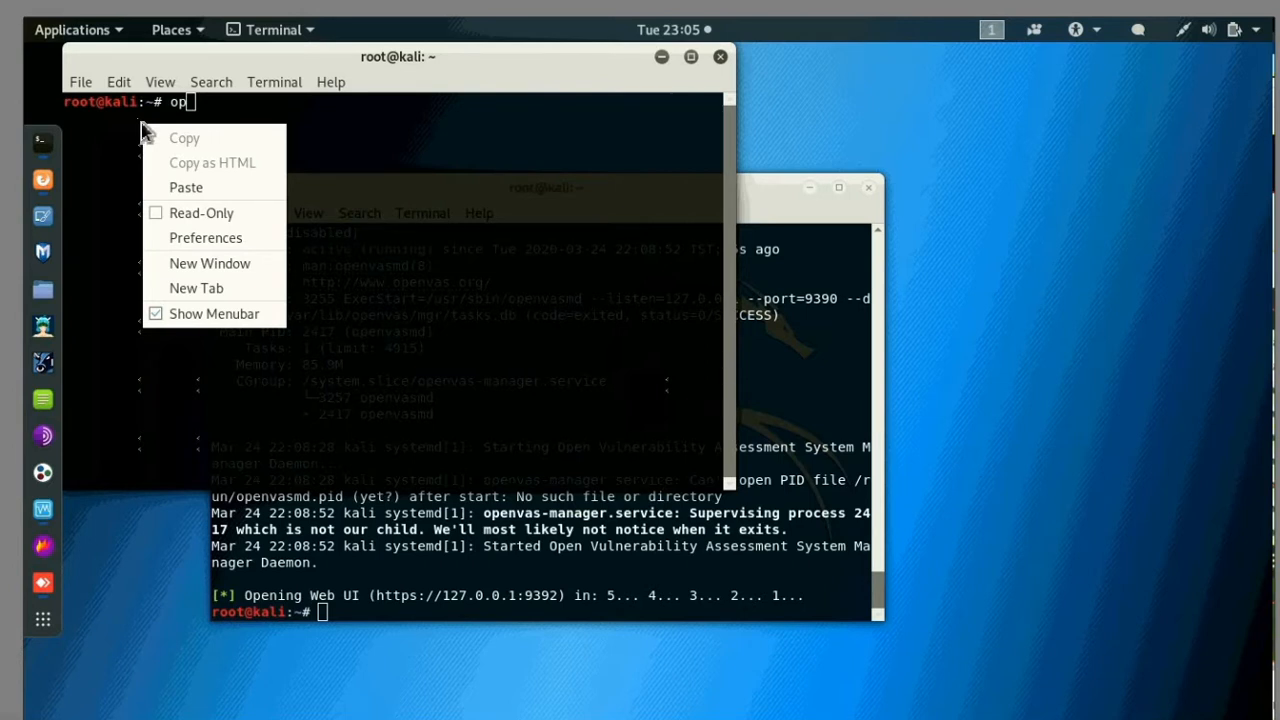
left_click(547, 170)
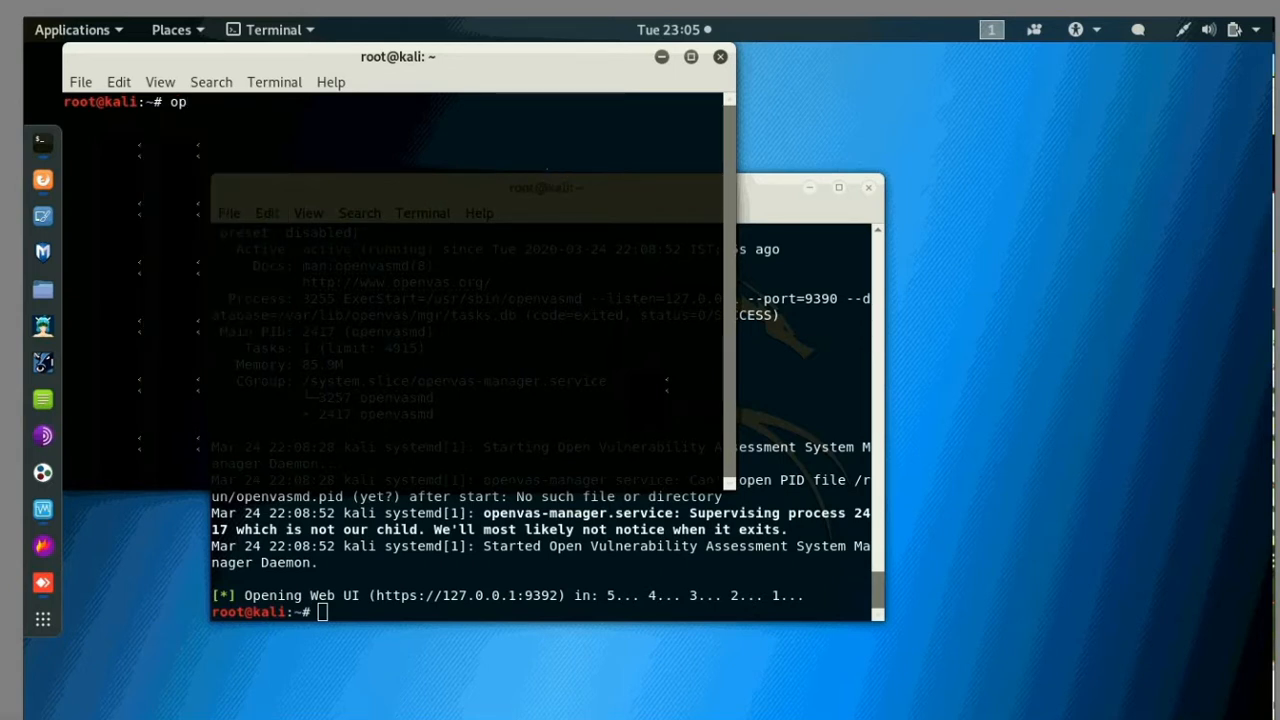
type("envas")
key("Tab")
key("Tab")
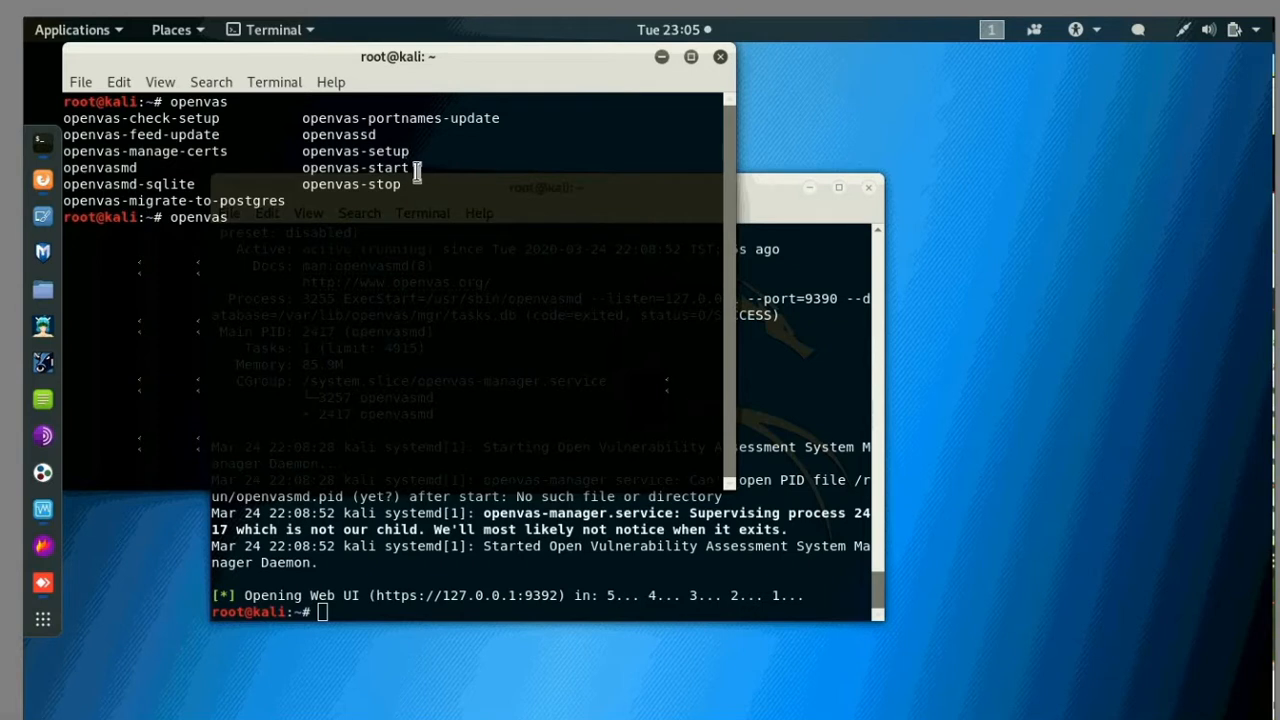
Highlight openvas-start in the list of commands and close the new terminal window
left_click_drag(389, 167, 311, 167)
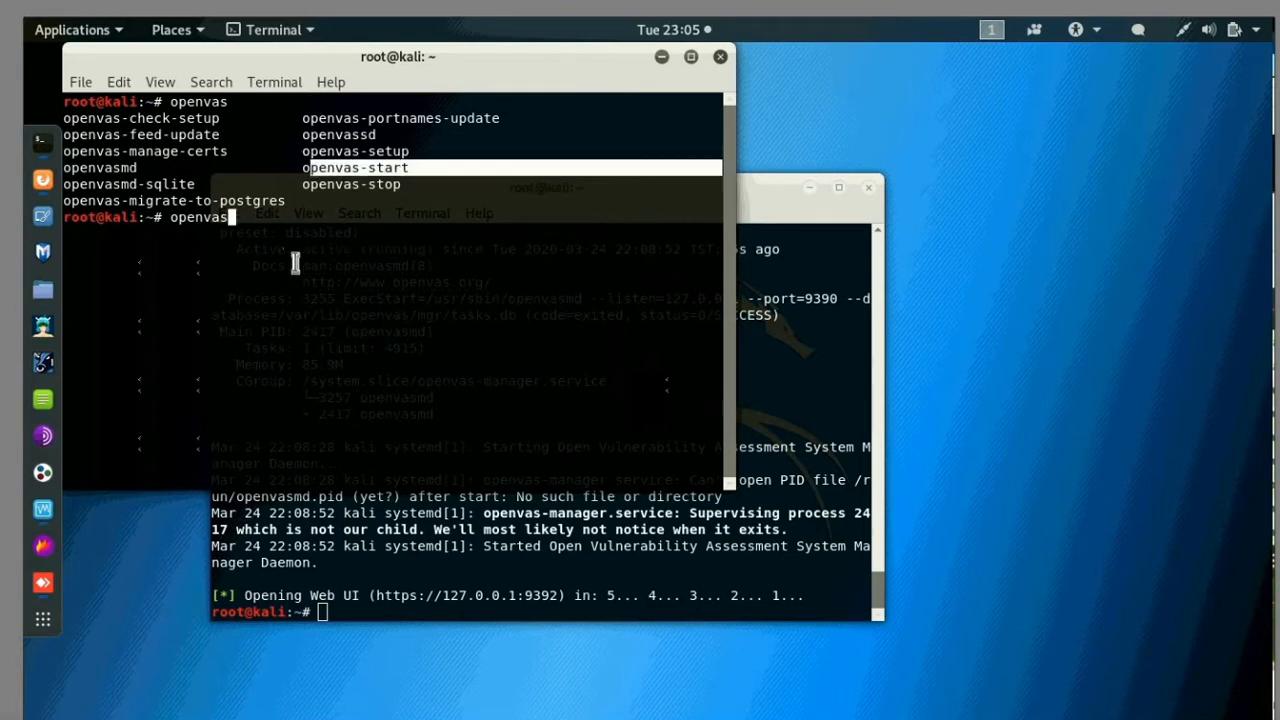
left_click(255, 219)
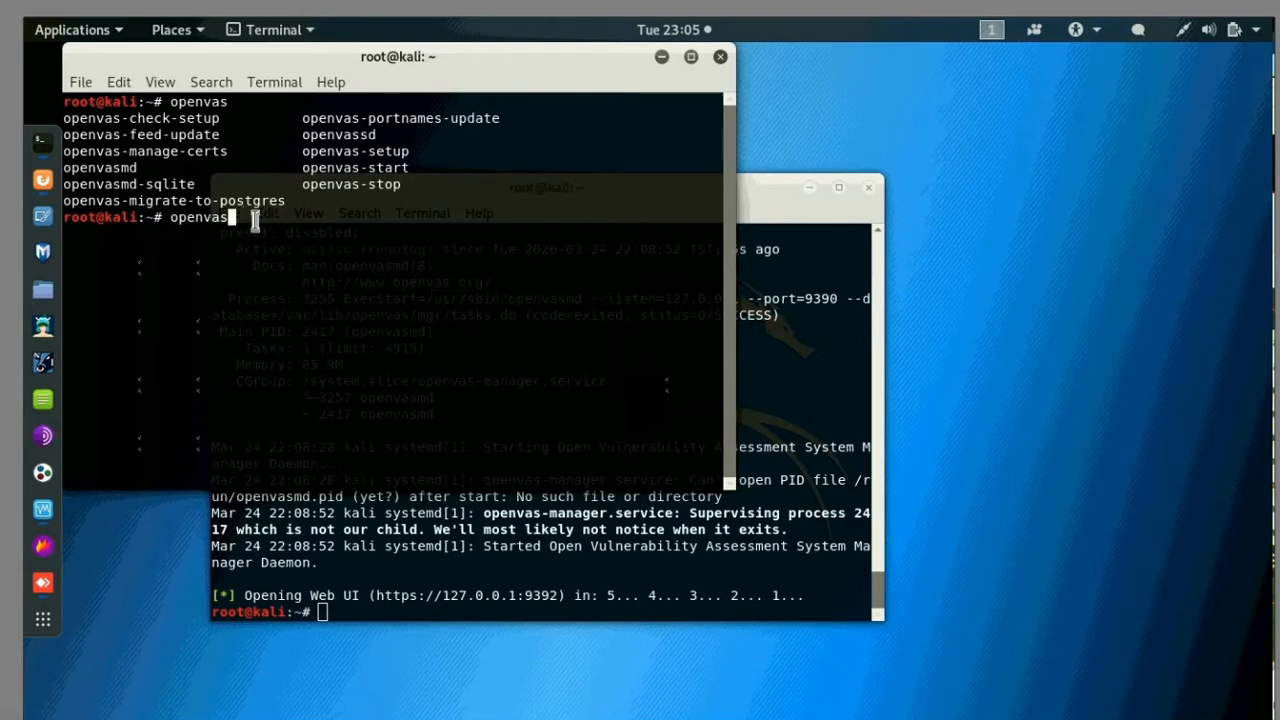
left_click(719, 59)
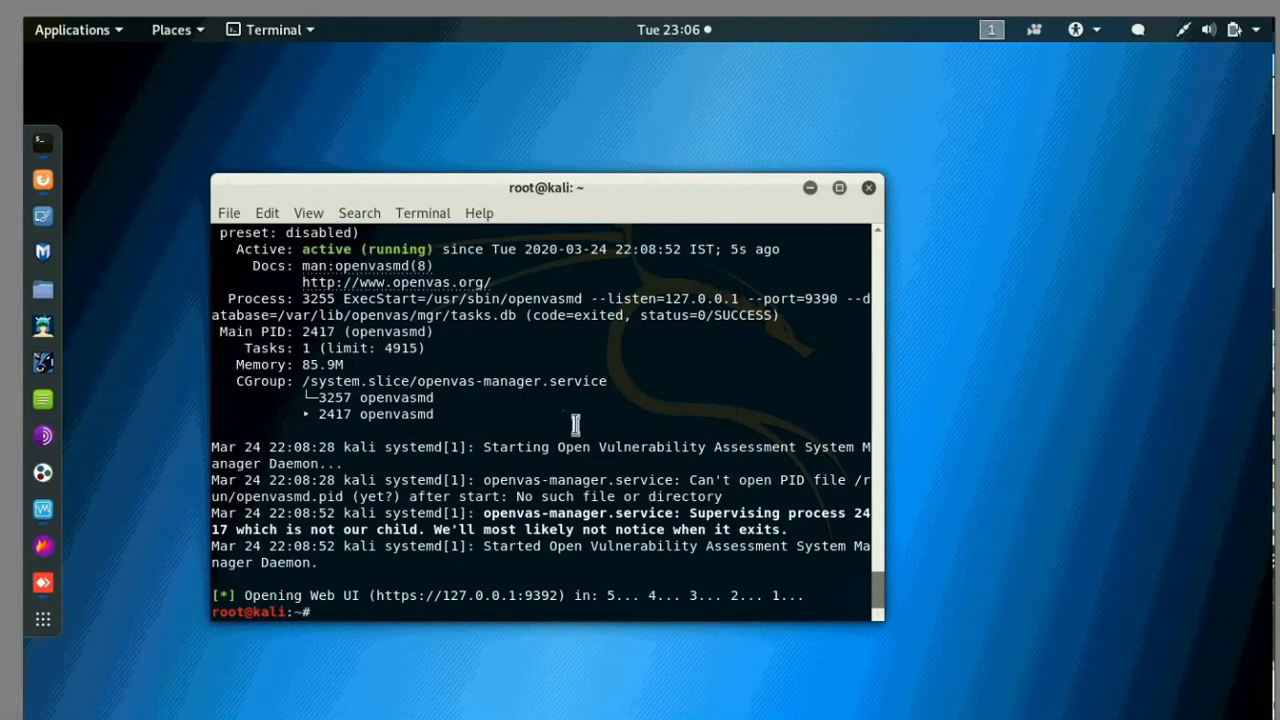
Switch to Firefox and reload the Greenbone Security Assistant page served at 127.0.0.1:9392
left_click_drag(879, 590, 883, 632)
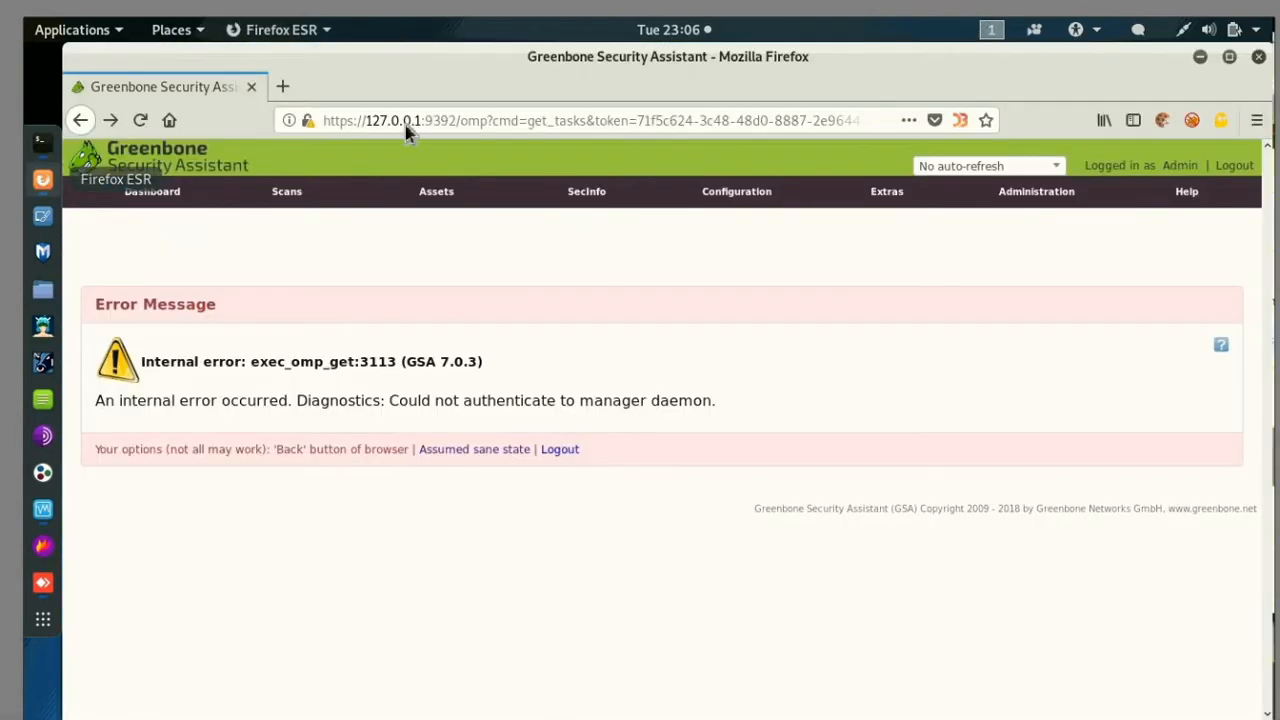
left_click(140, 120)
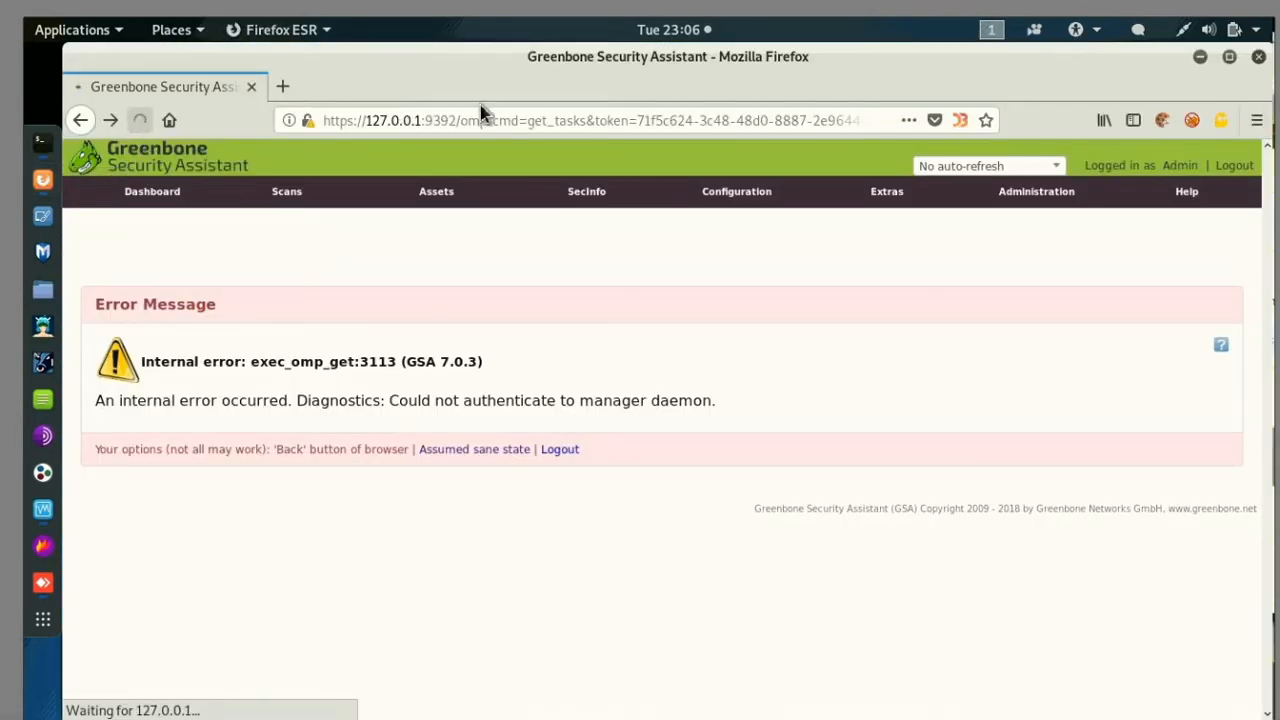
double_click(424, 120)
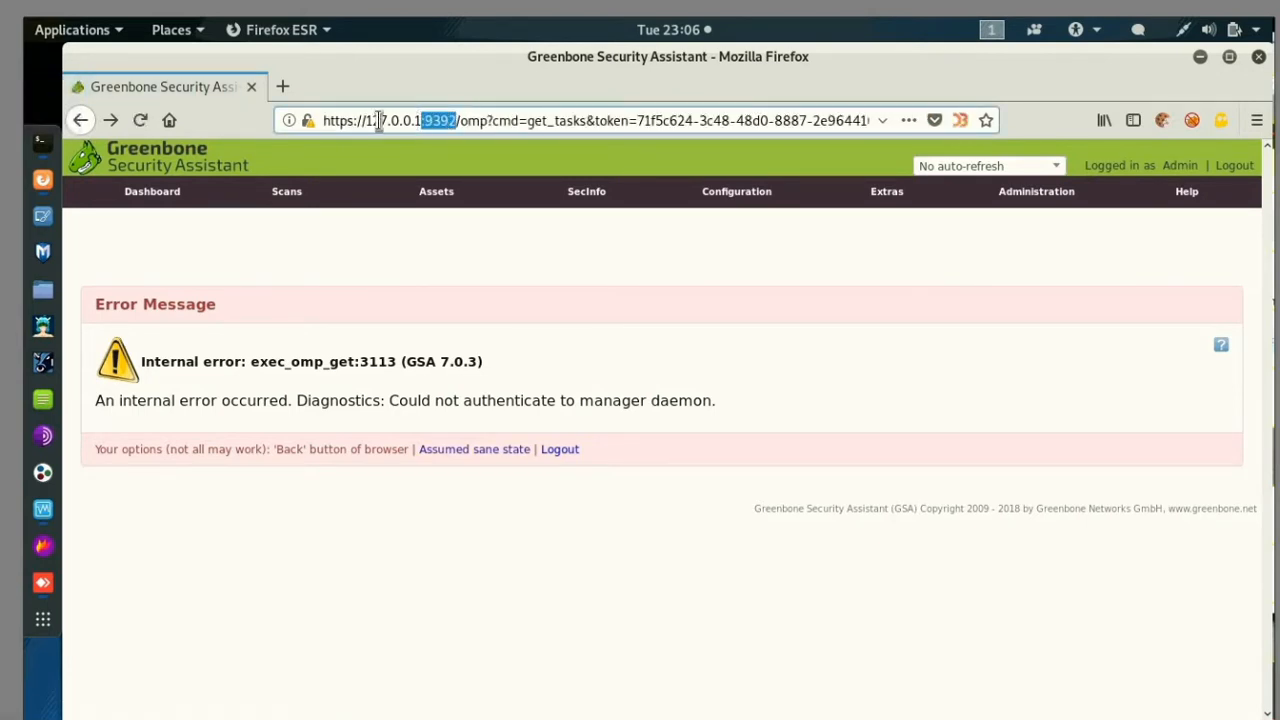
left_click(141, 120)
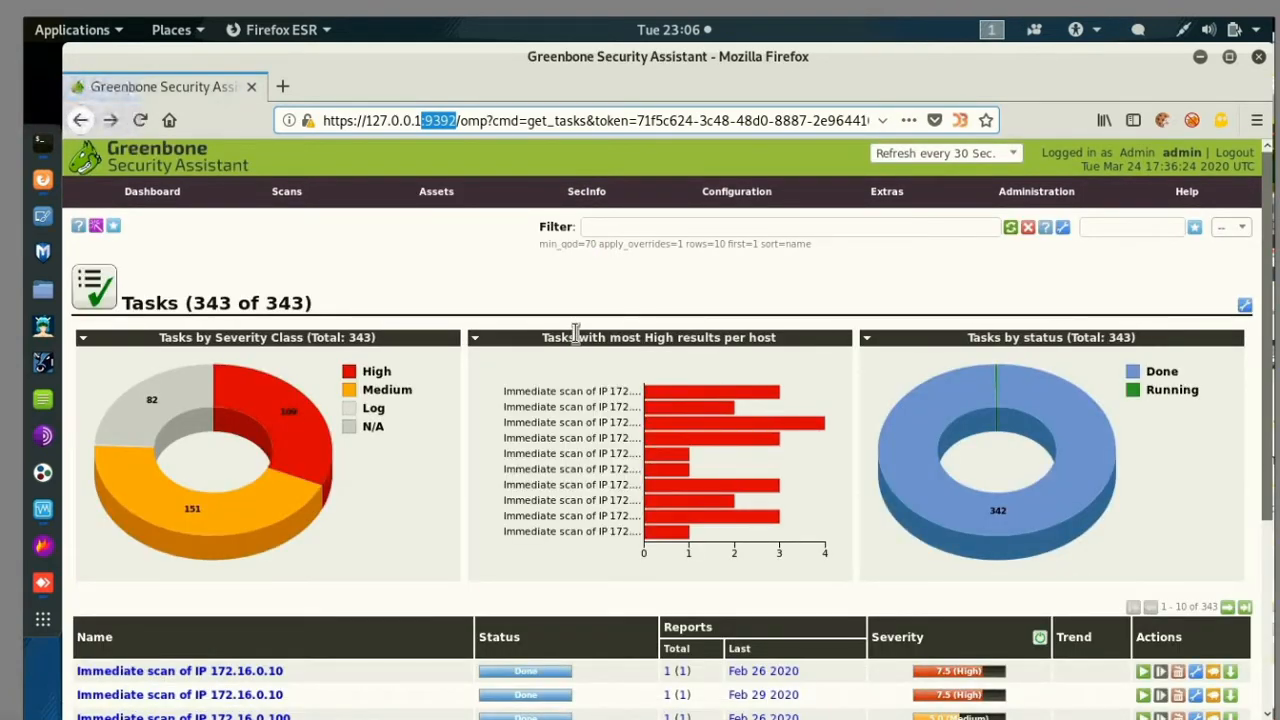
Open the main dashboard and examine its task, CVE, host topology and NVT charts
left_click(145, 190)
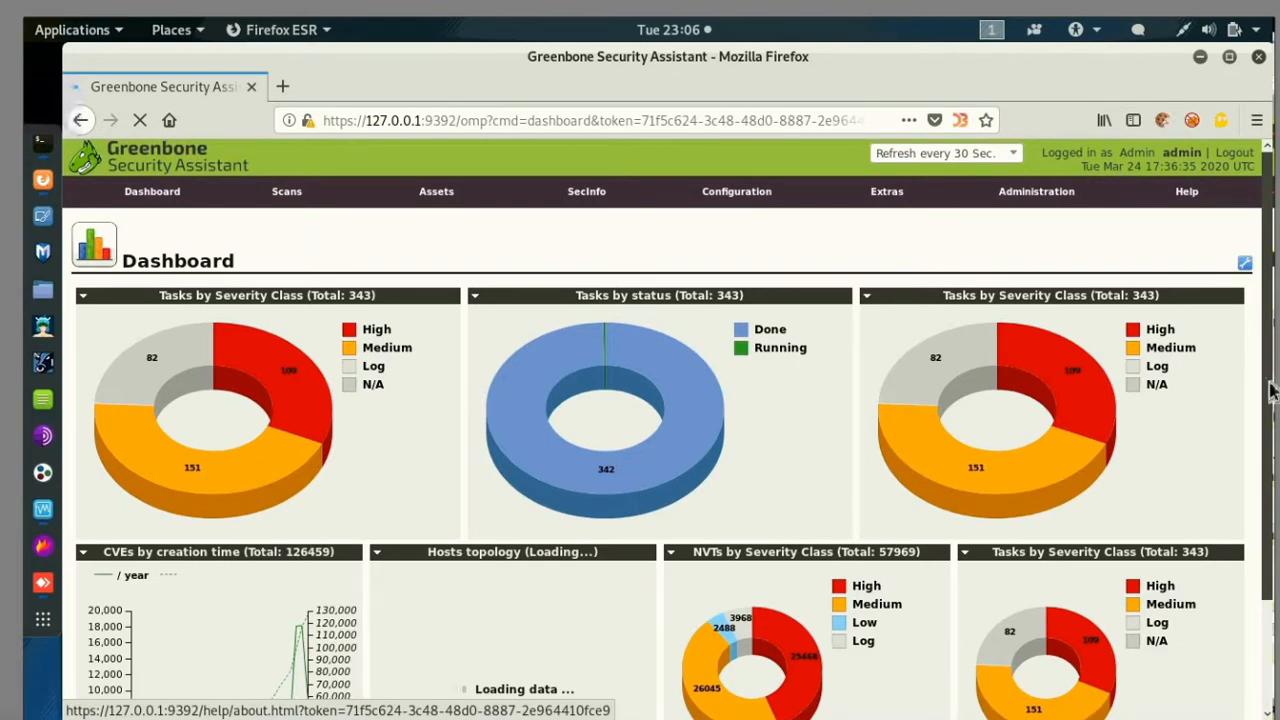
scroll(357, 360, "down", 3)
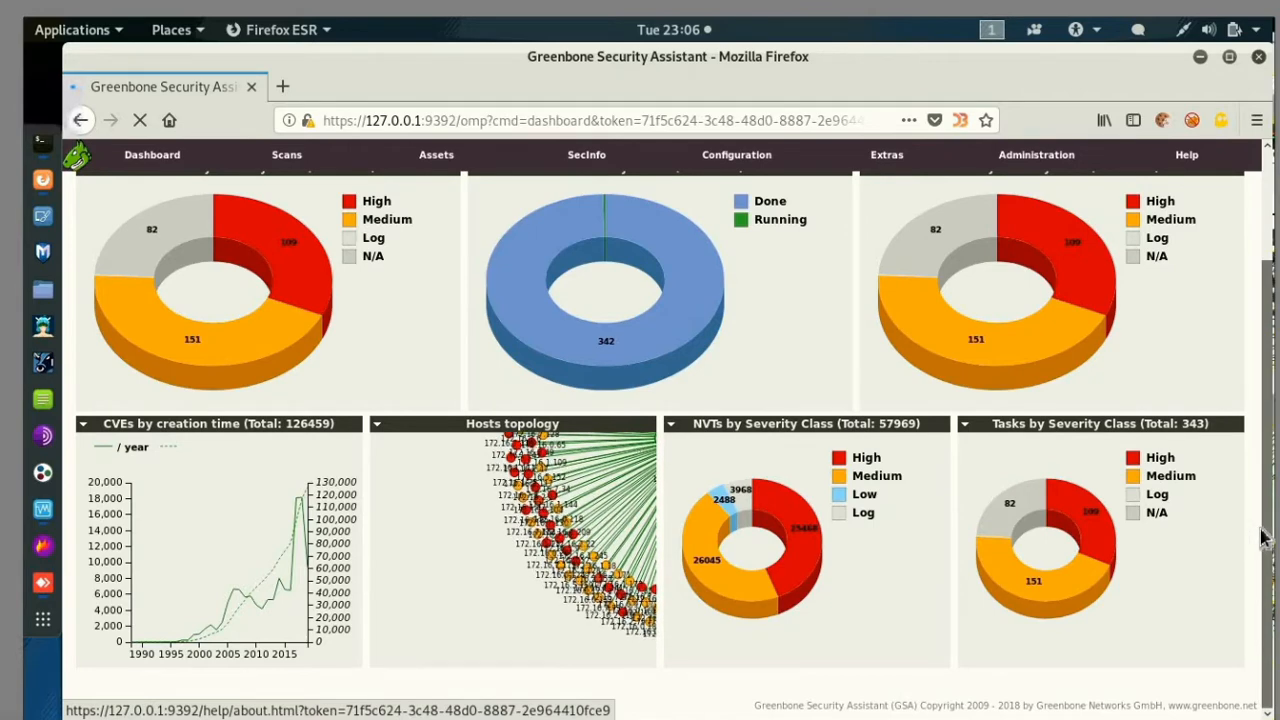
left_click_drag(1262, 537, 1270, 280)
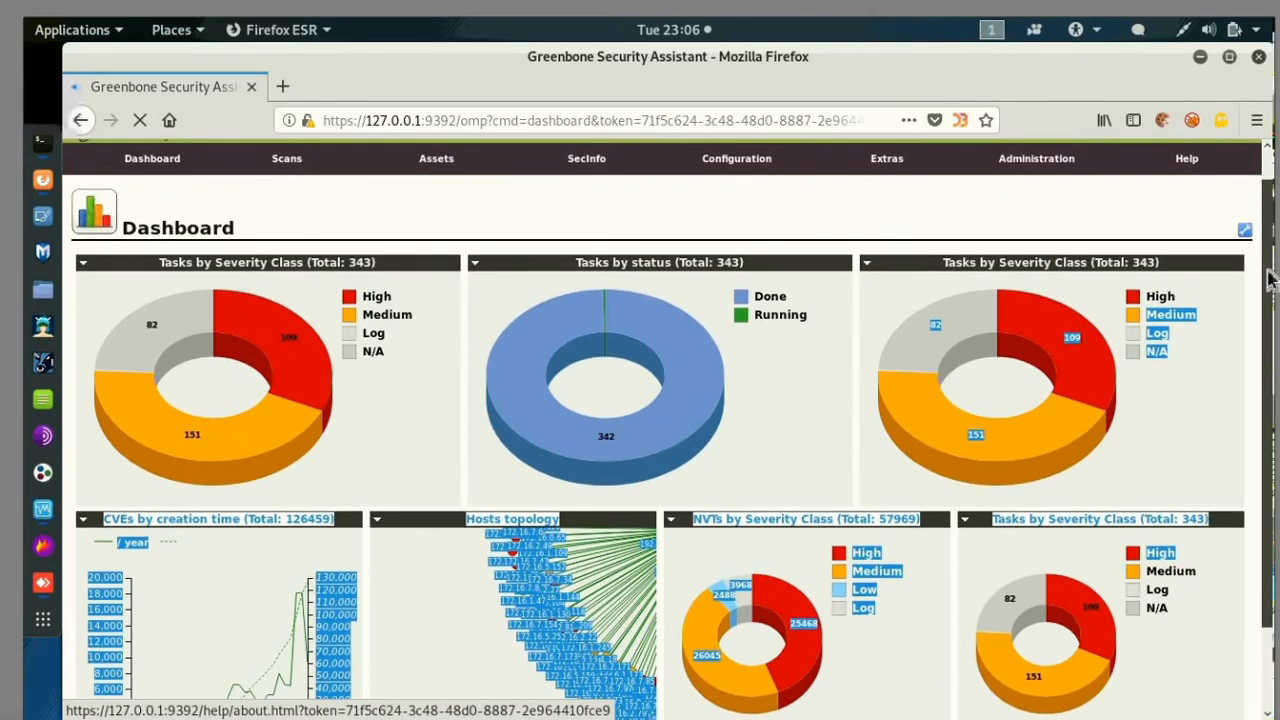
left_click(990, 218)
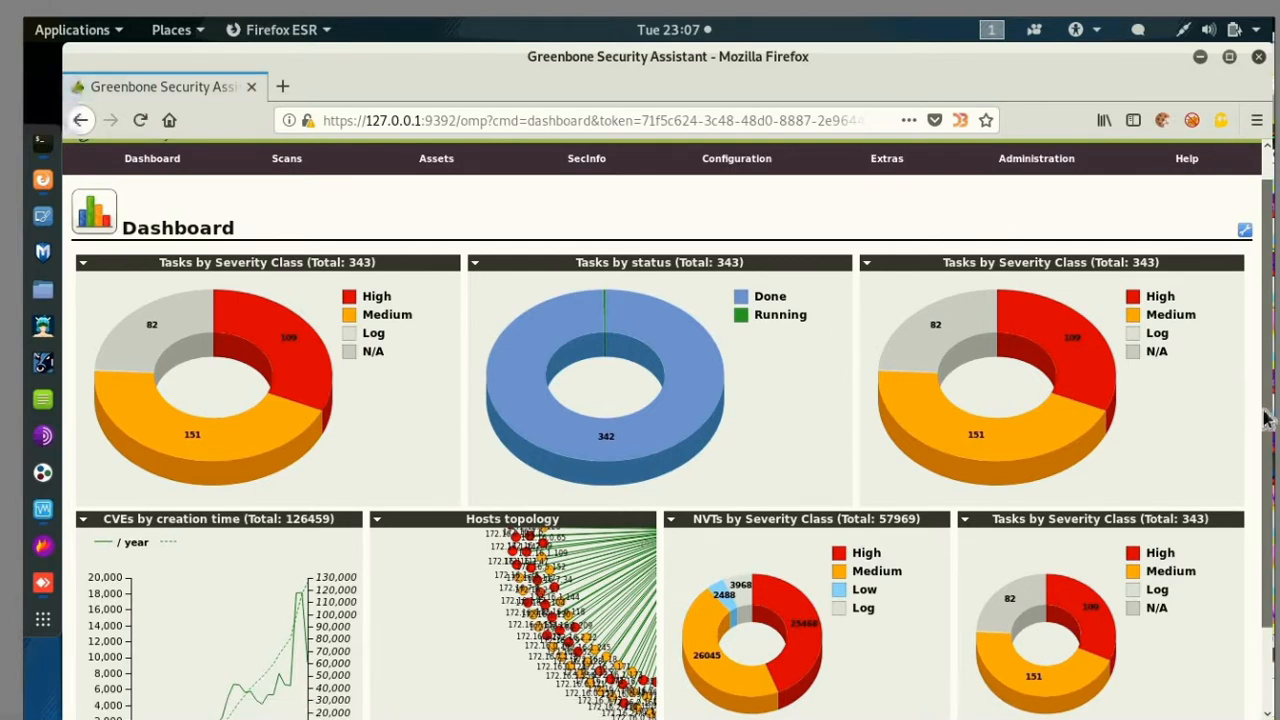
scroll(1268, 418, "up", 1)
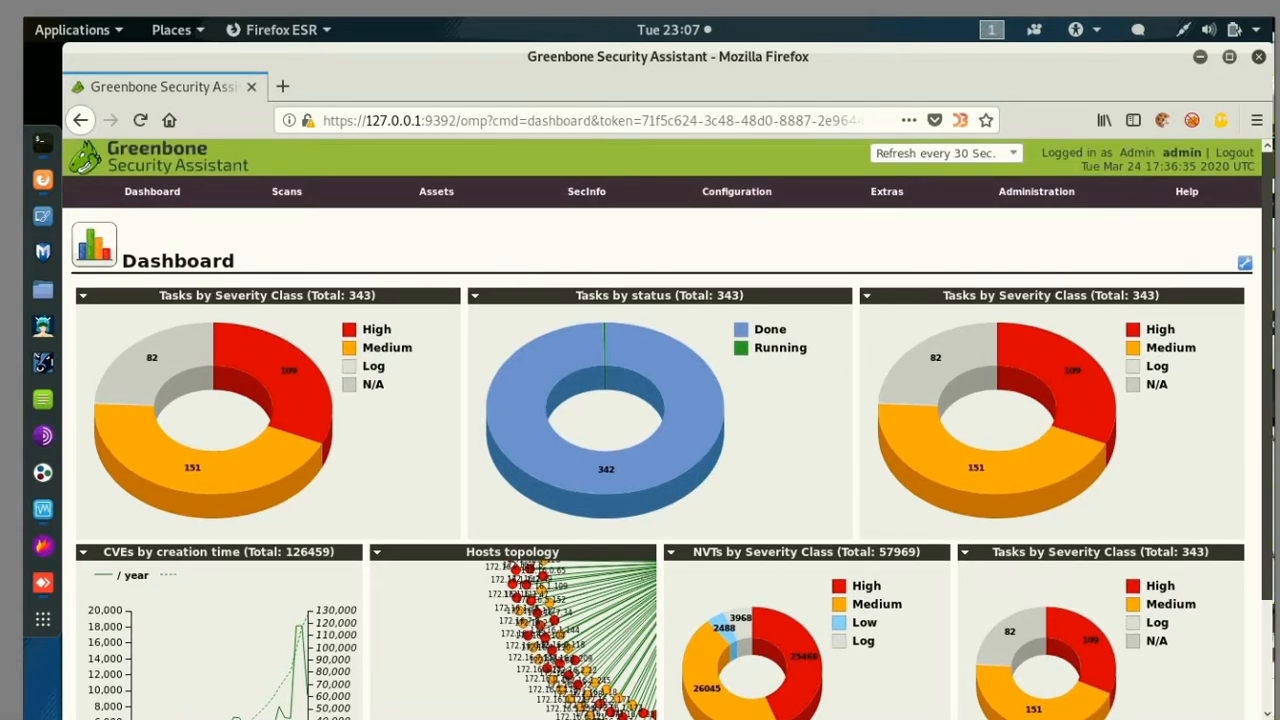
mouse_move(886, 191)
left_click(850, 213)
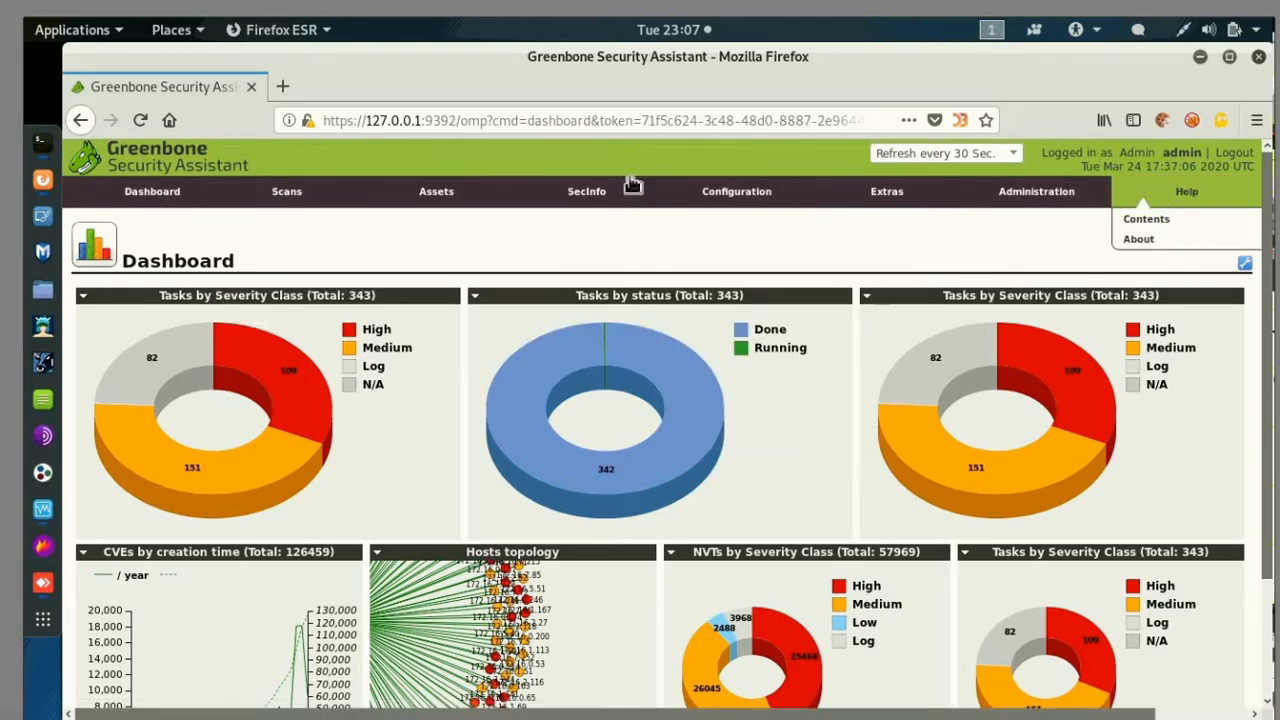
Open the Tasks page of the Scans section
left_click(356, 200)
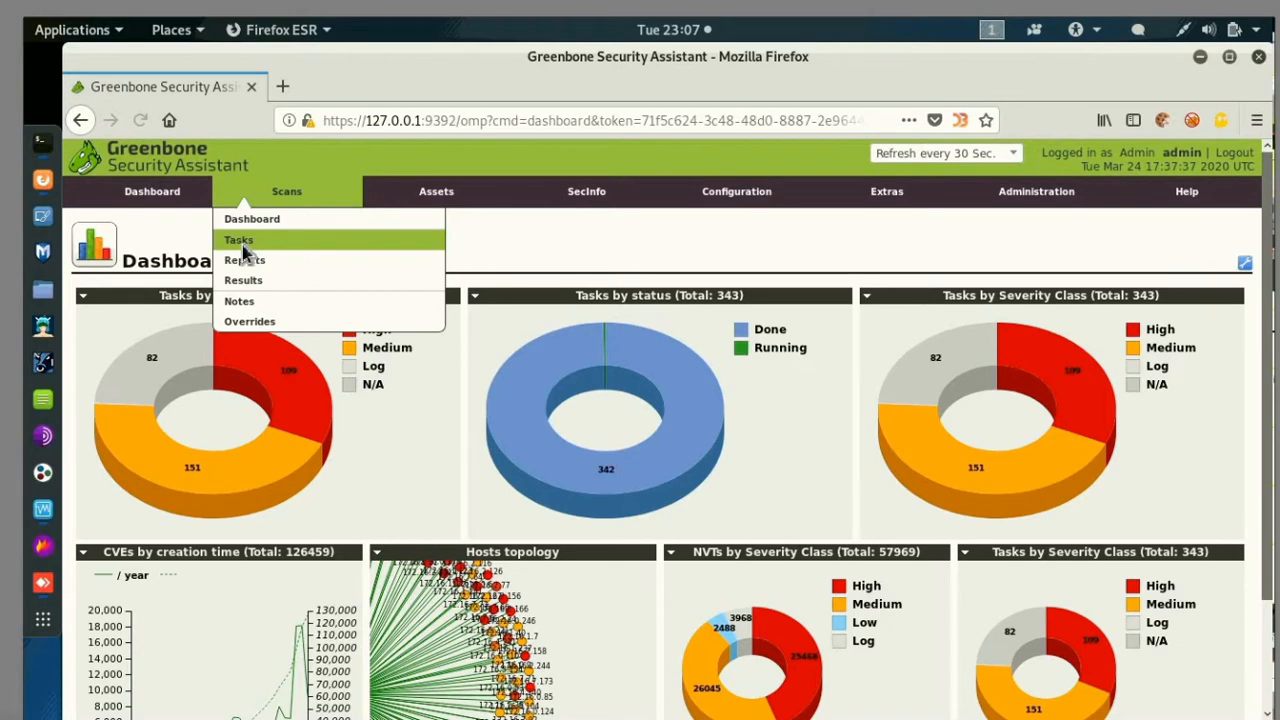
left_click(243, 250)
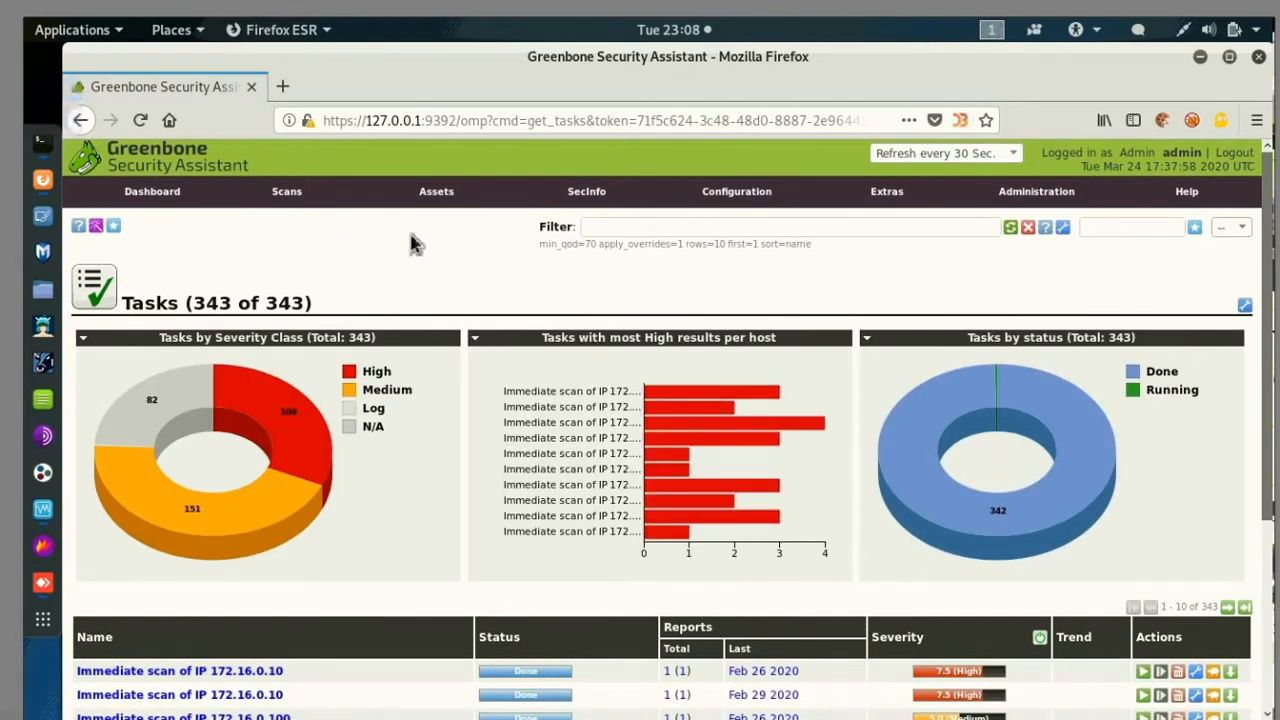
left_click_drag(138, 242, 66, 223)
left_click(68, 228)
mouse_move(96, 226)
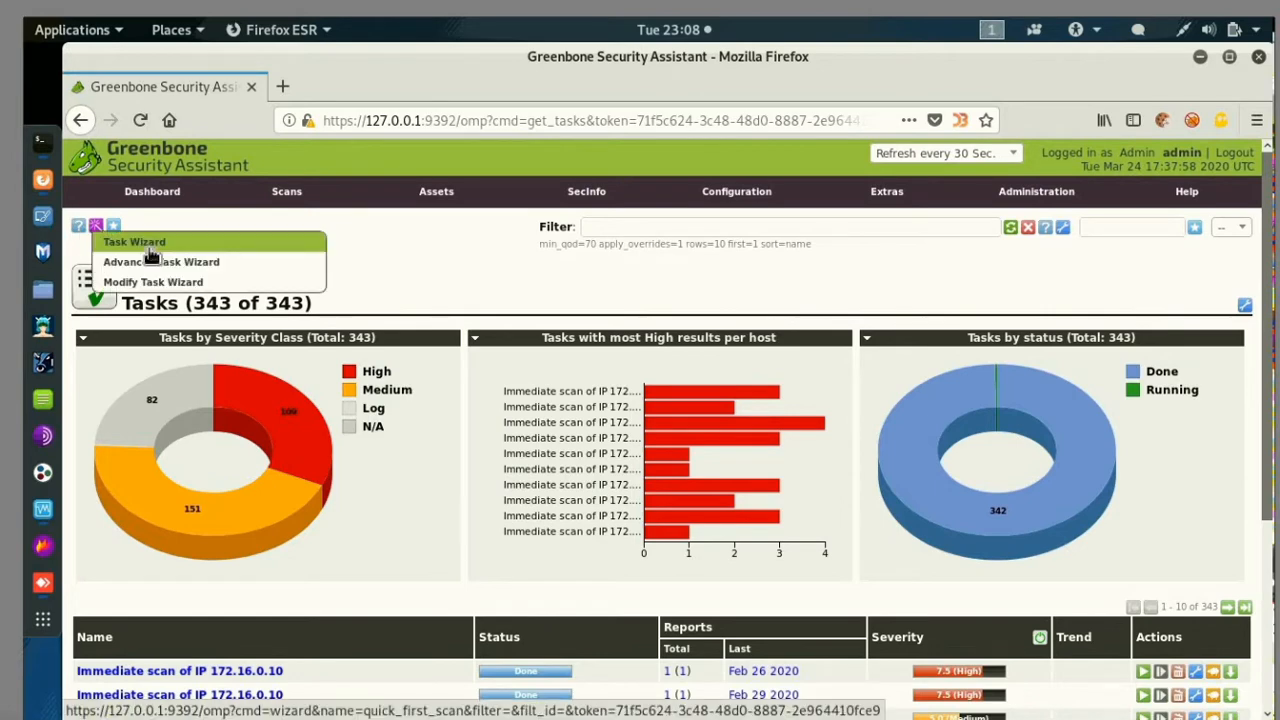
left_click(229, 235)
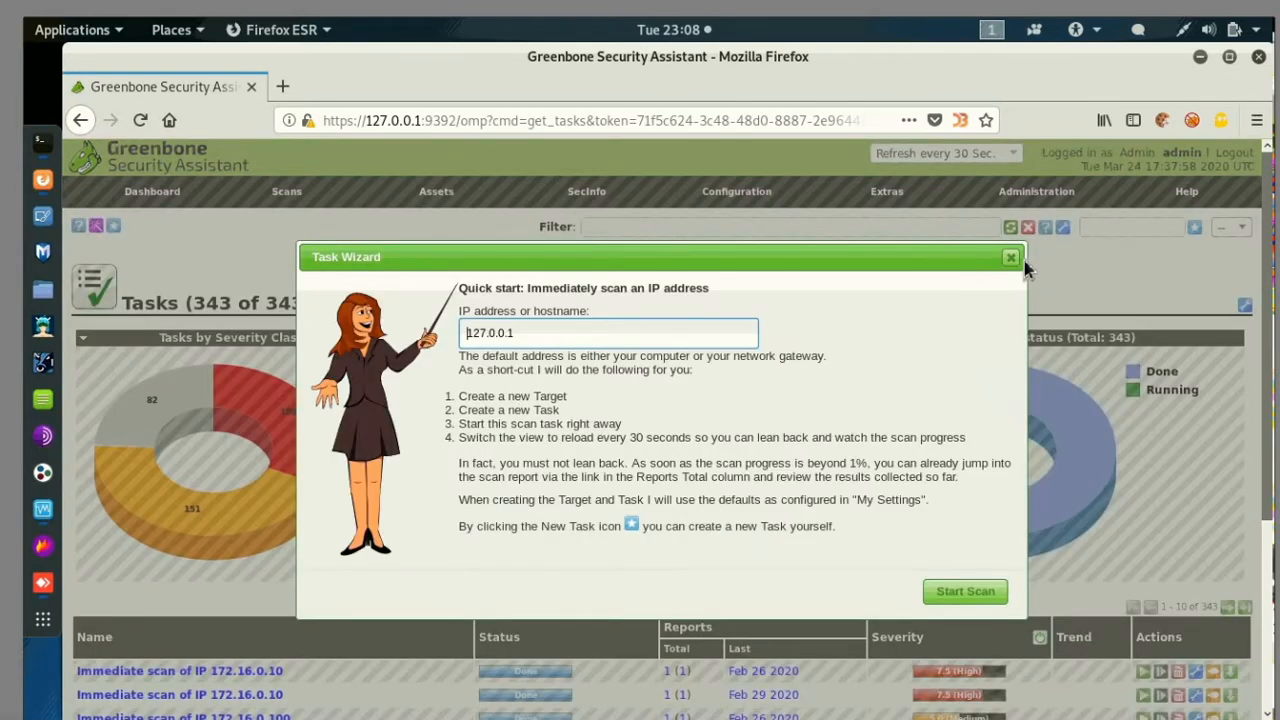
left_click(1011, 258)
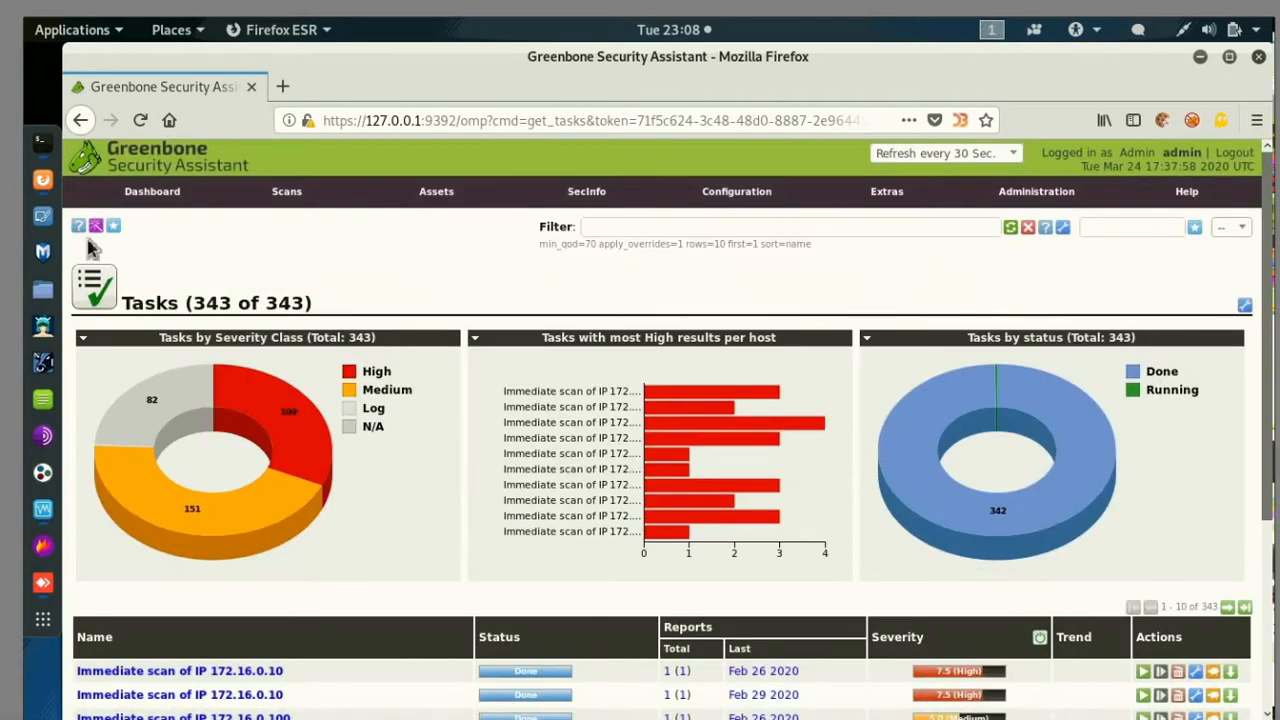
Open the Task Wizard for an immediate scan and clear its IP address or hostname field
mouse_move(96, 228)
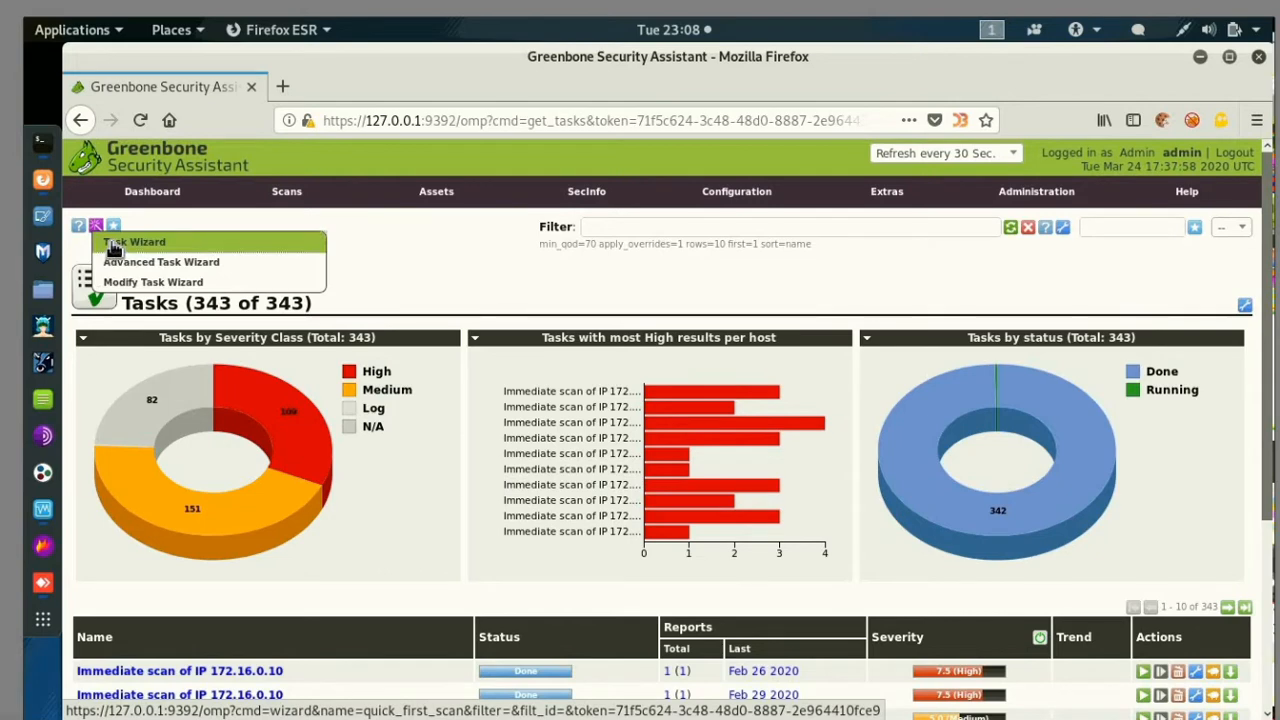
left_click(112, 247)
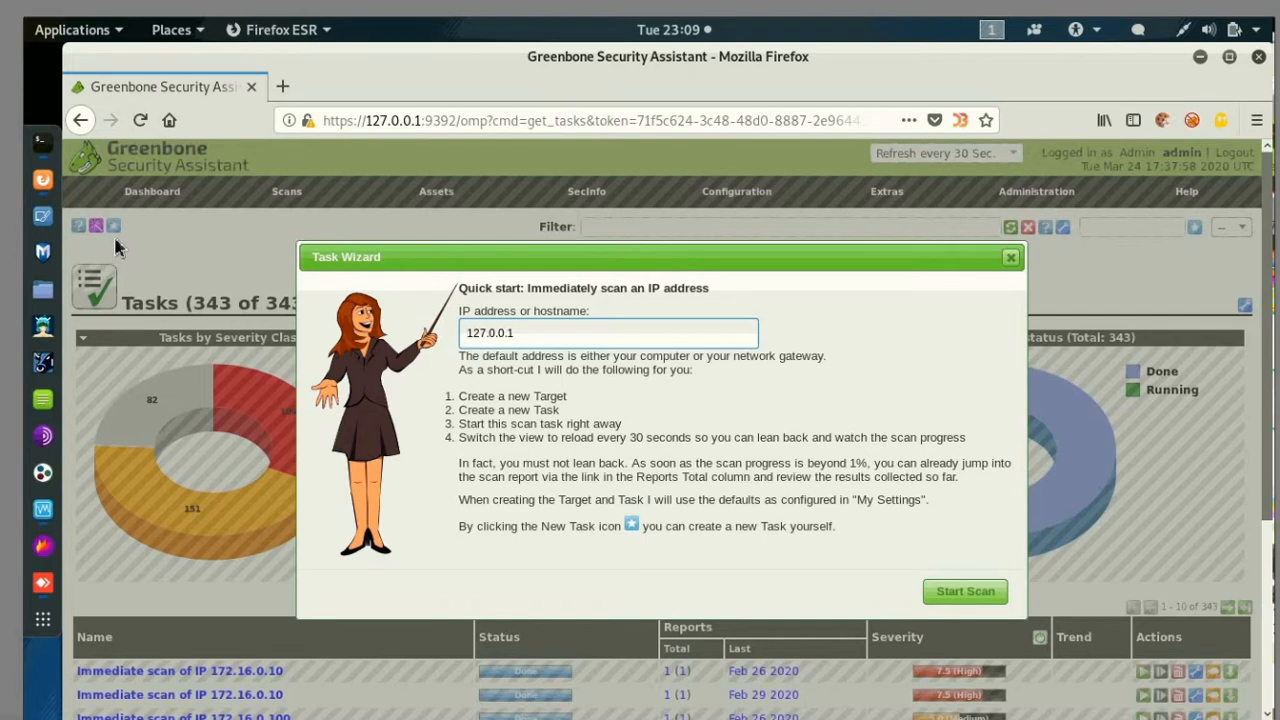
left_click(541, 342)
key("ctrl+a")
key("BackSpace")
Switch to the windows10 virtual machine and run ipconfig in a Command Prompt to look up its IPv4 address
mouse_move(703, 719)
mouse_move(825, 690)
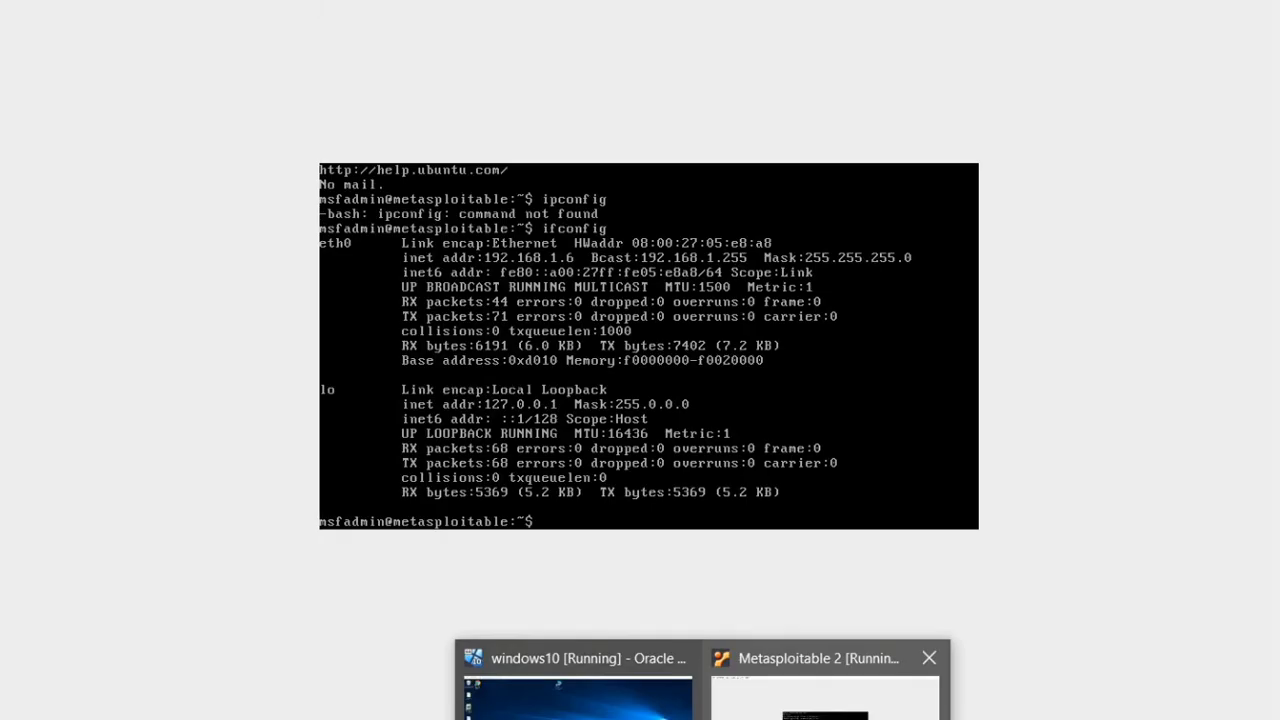
mouse_move(577, 690)
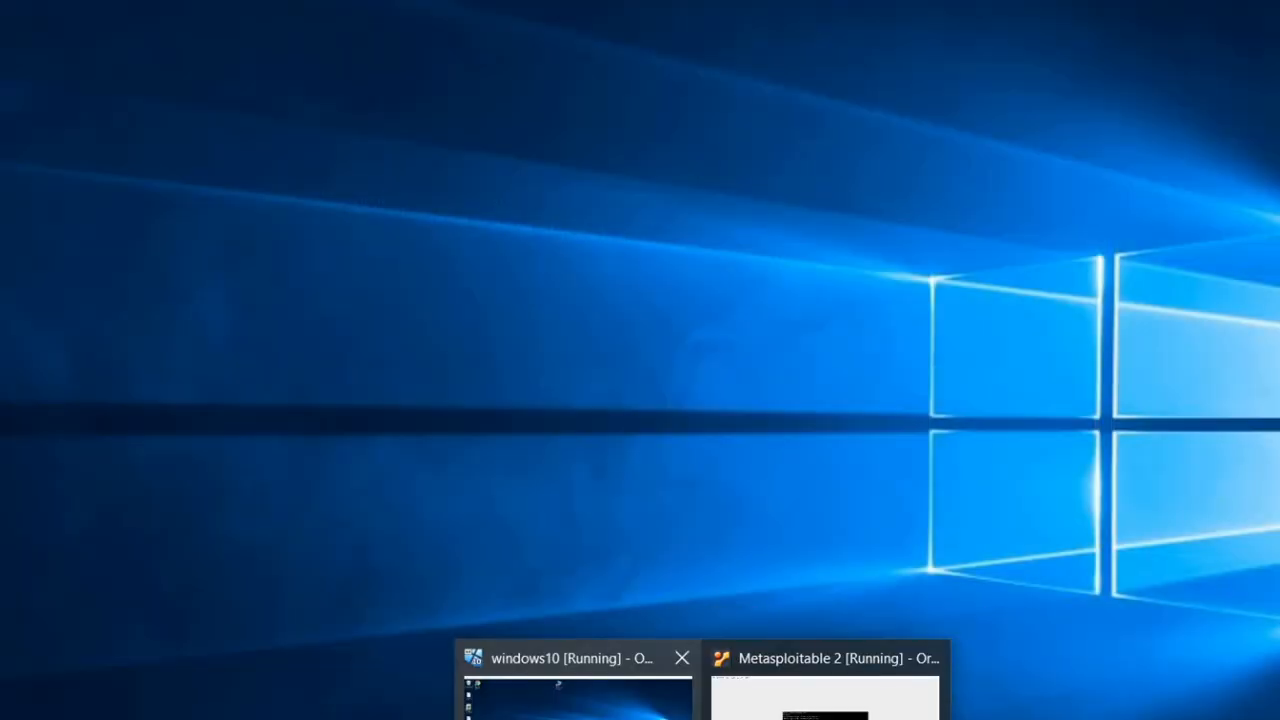
left_click(577, 690)
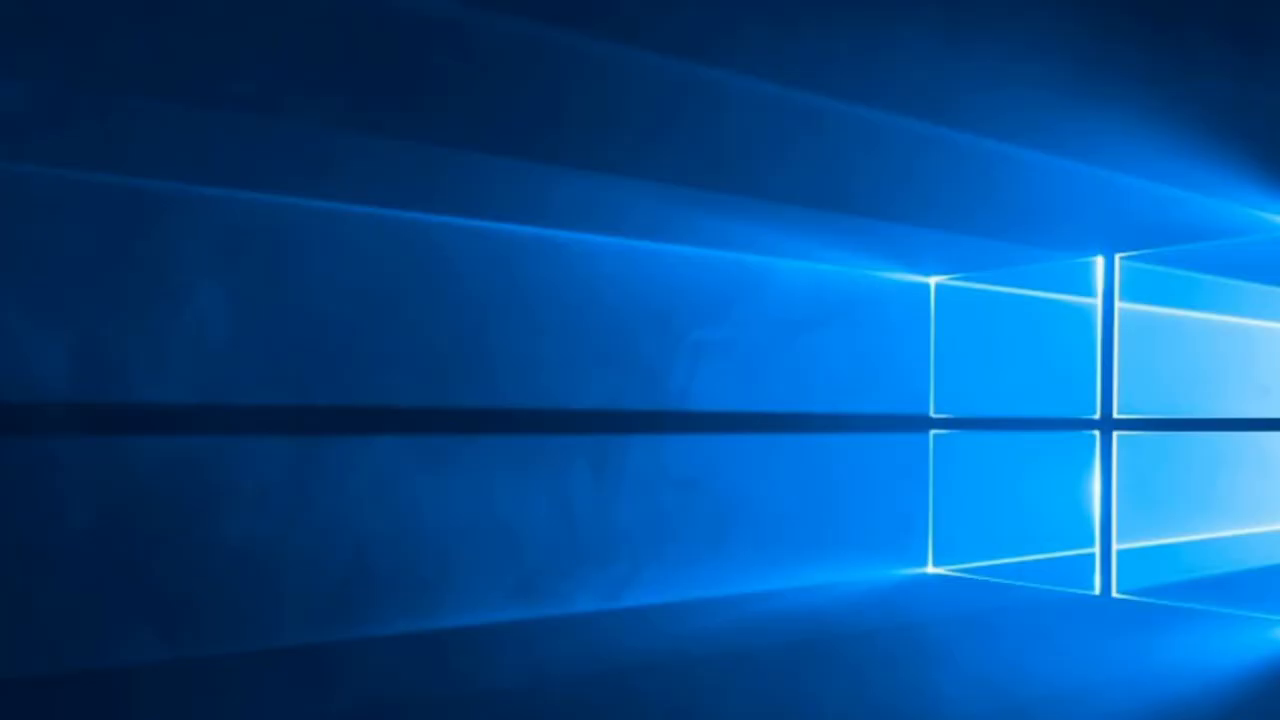
key("super+r")
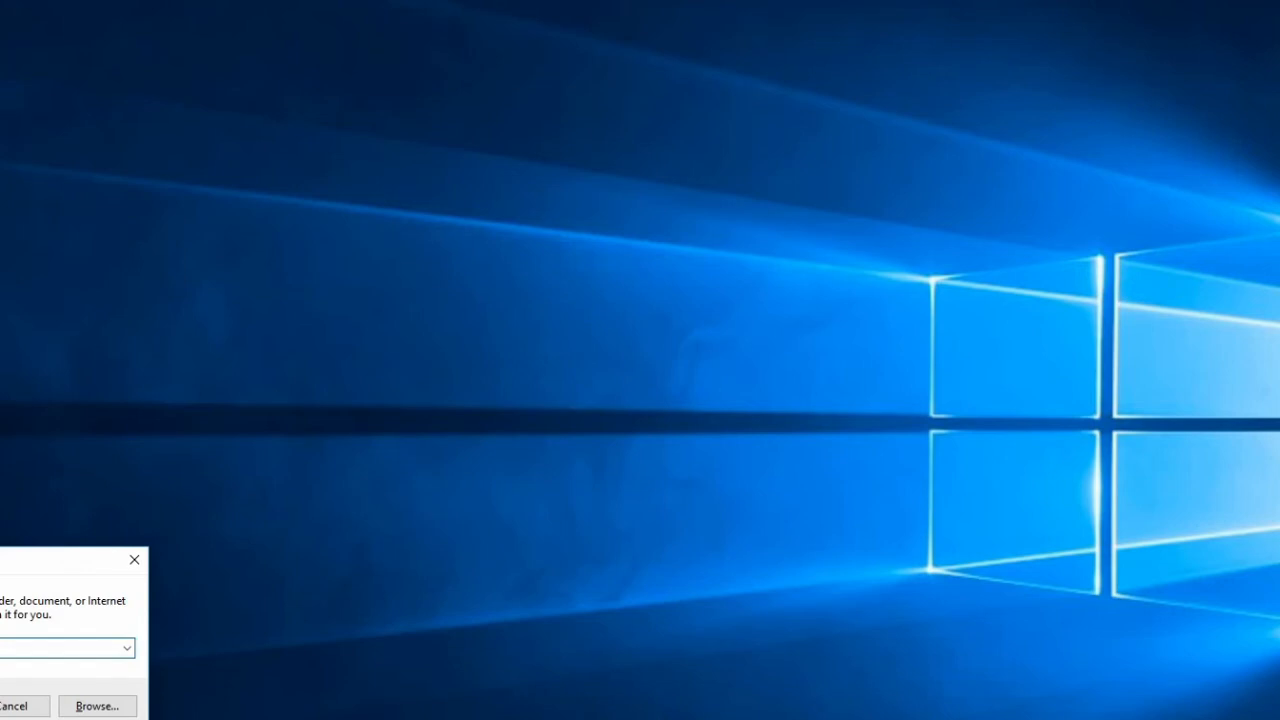
key("Return")
type("i")
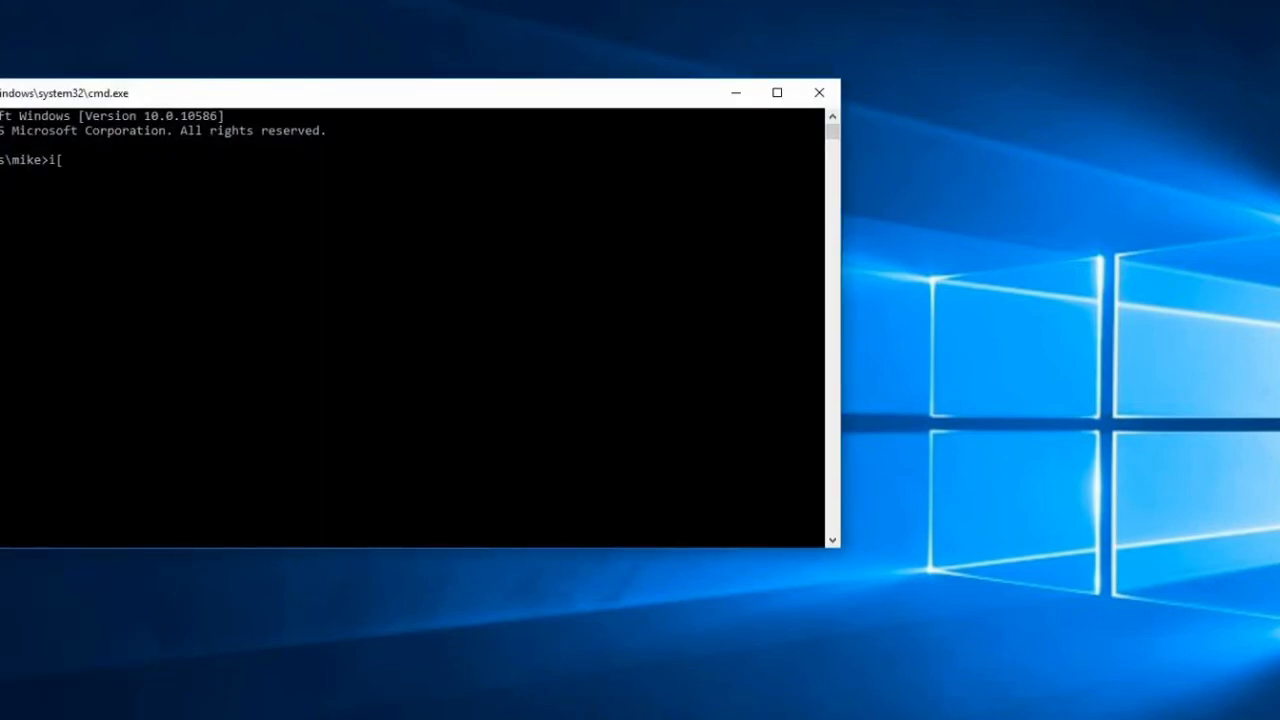
type("pconfig")
key("Return")
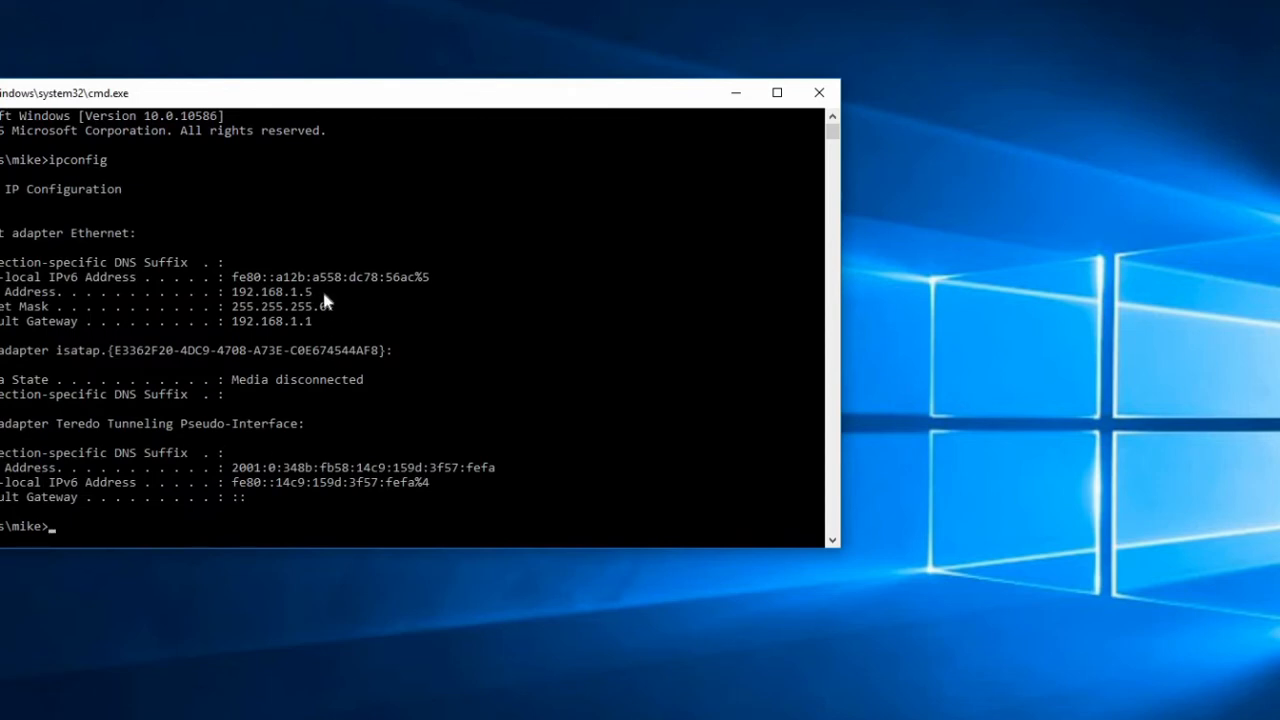
left_click_drag(330, 290, 230, 296)
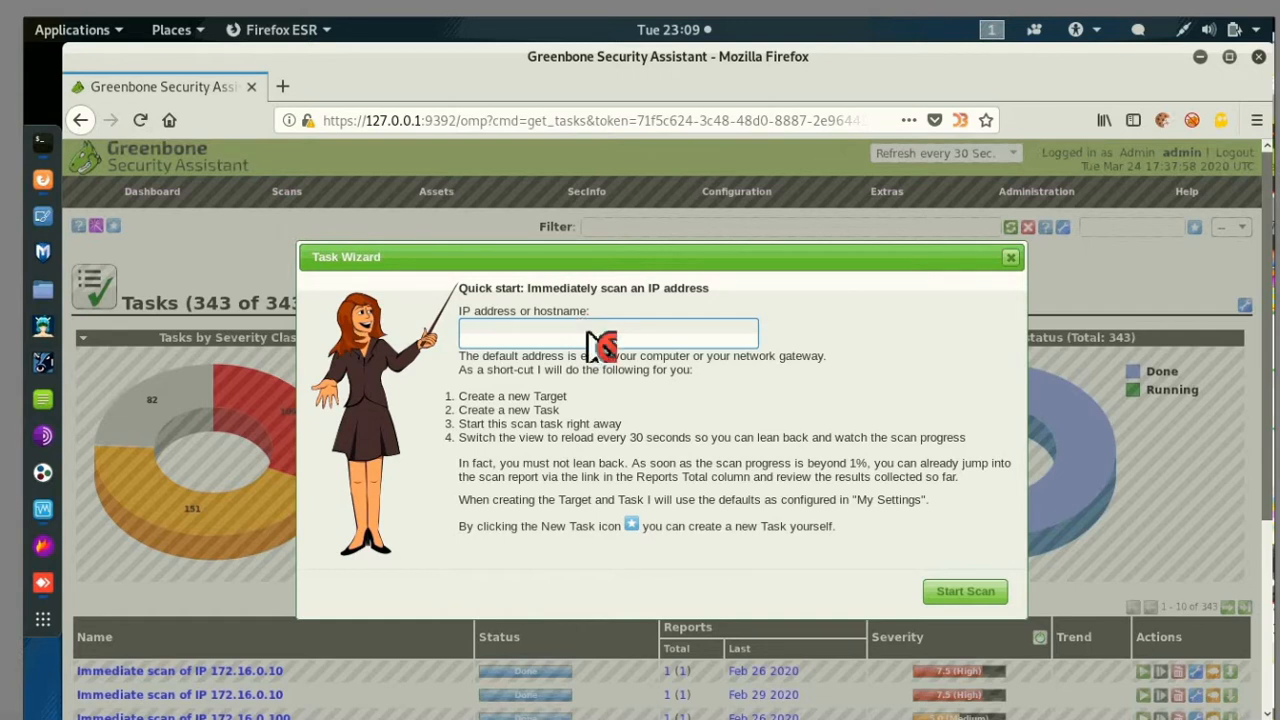
Start an immediate scan of the IP address 192.168.1.5 from the Task Wizard
type("192.168.1.5")
key("Return")
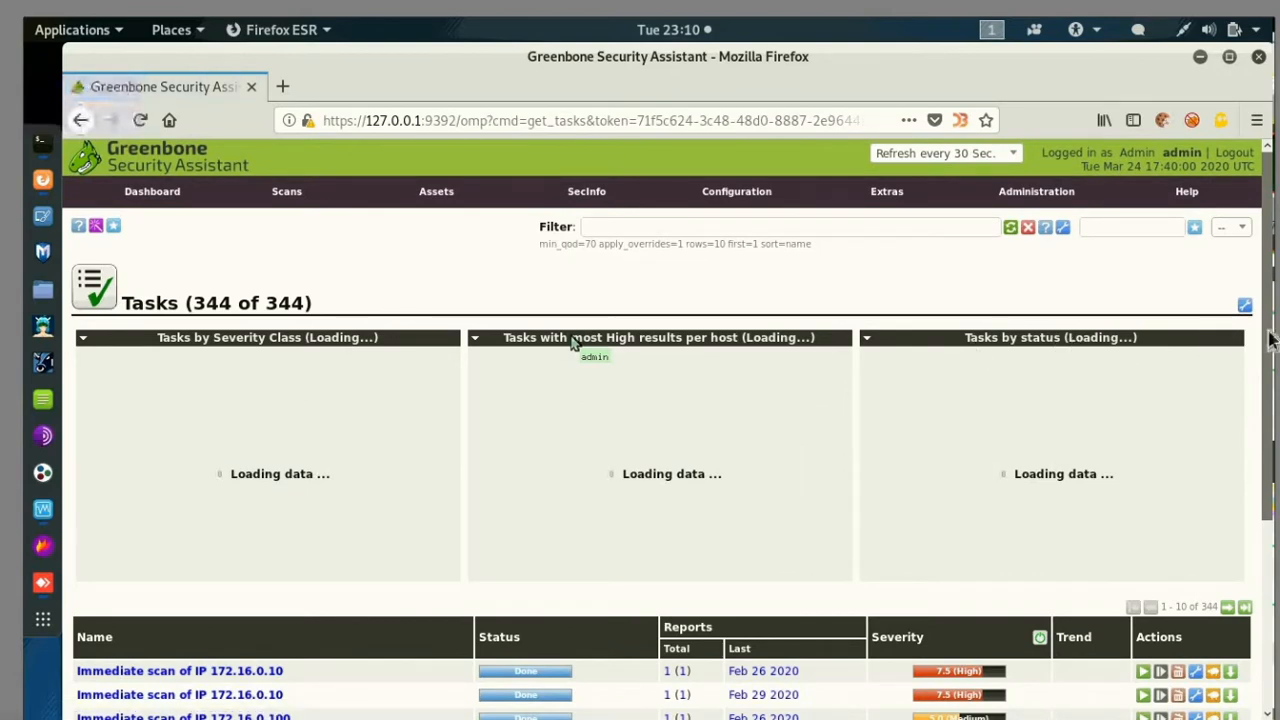
Sort the task list by last report date in ascending order to bring the running scans to the front
scroll(1268, 452, "down", 2)
left_click_drag(1268, 452, 1278, 514)
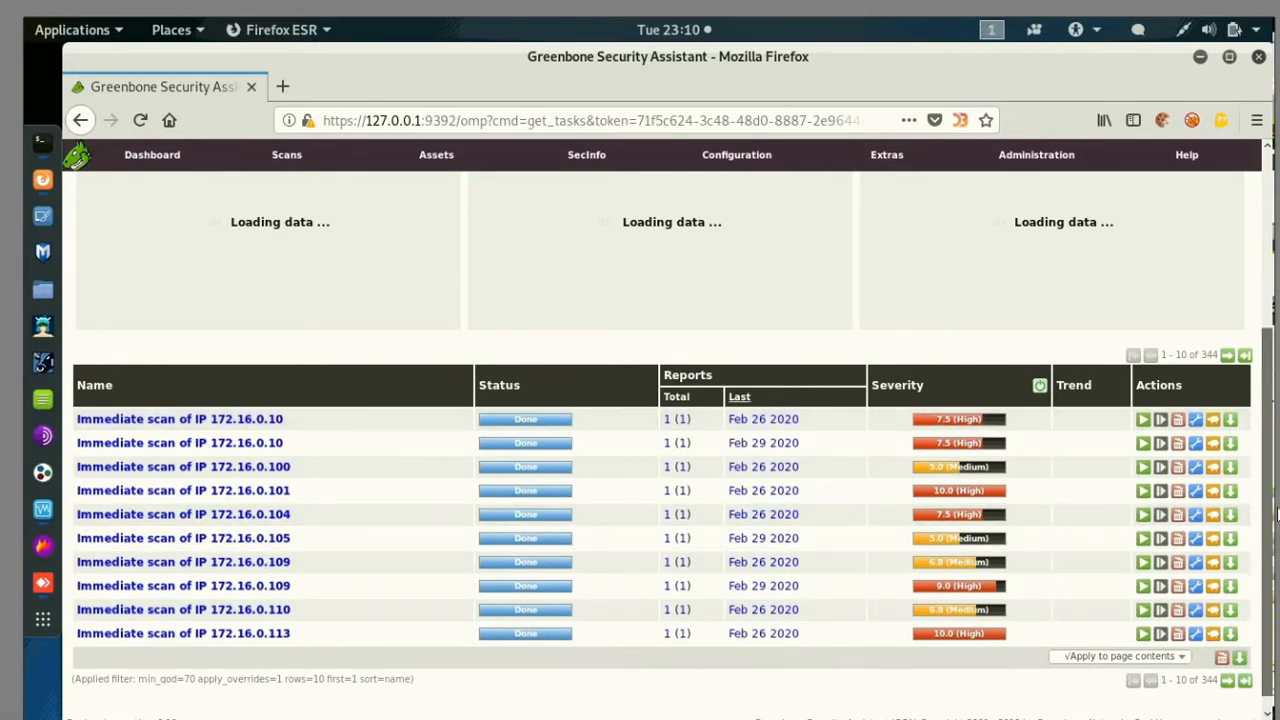
left_click(739, 397)
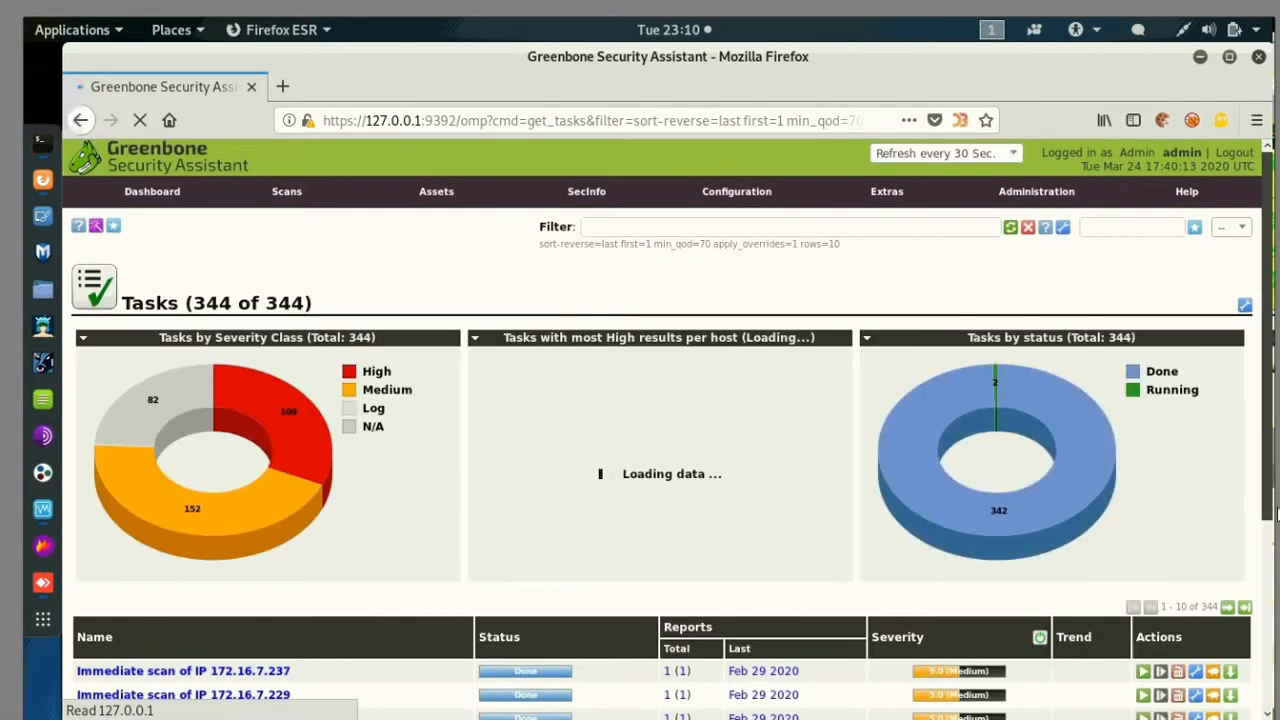
scroll(1276, 513, "down", 5)
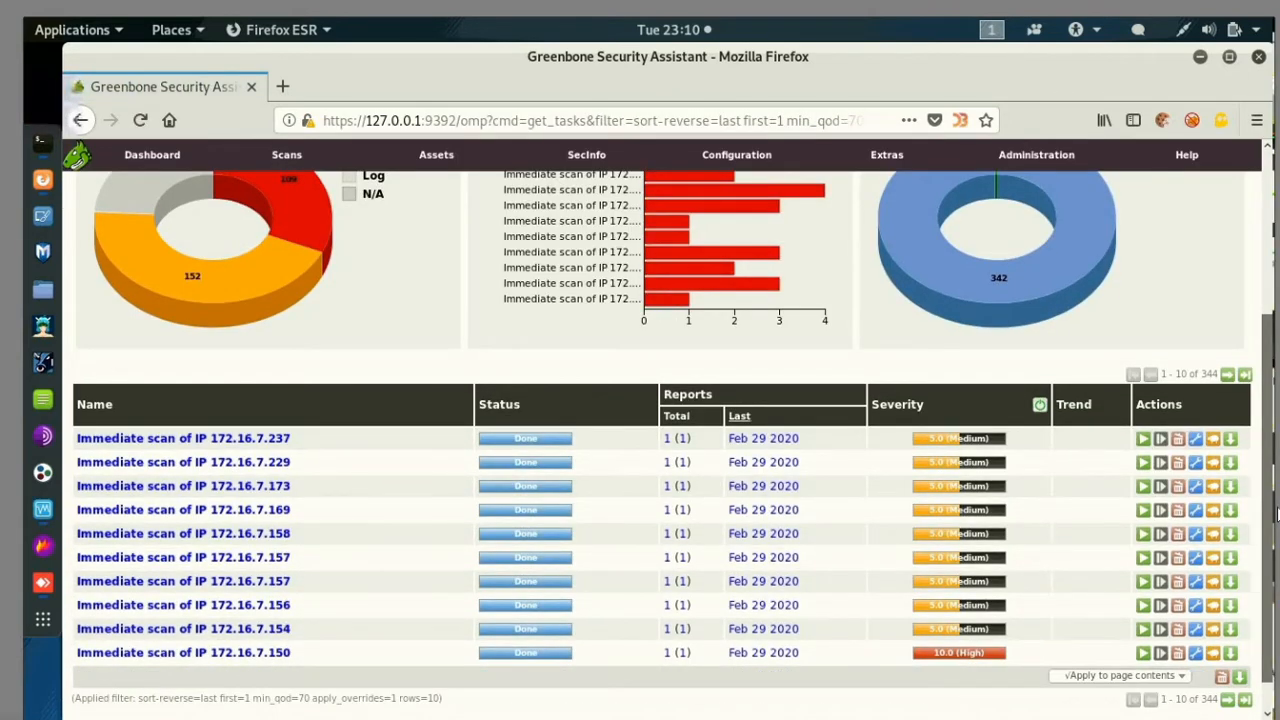
left_click(739, 416)
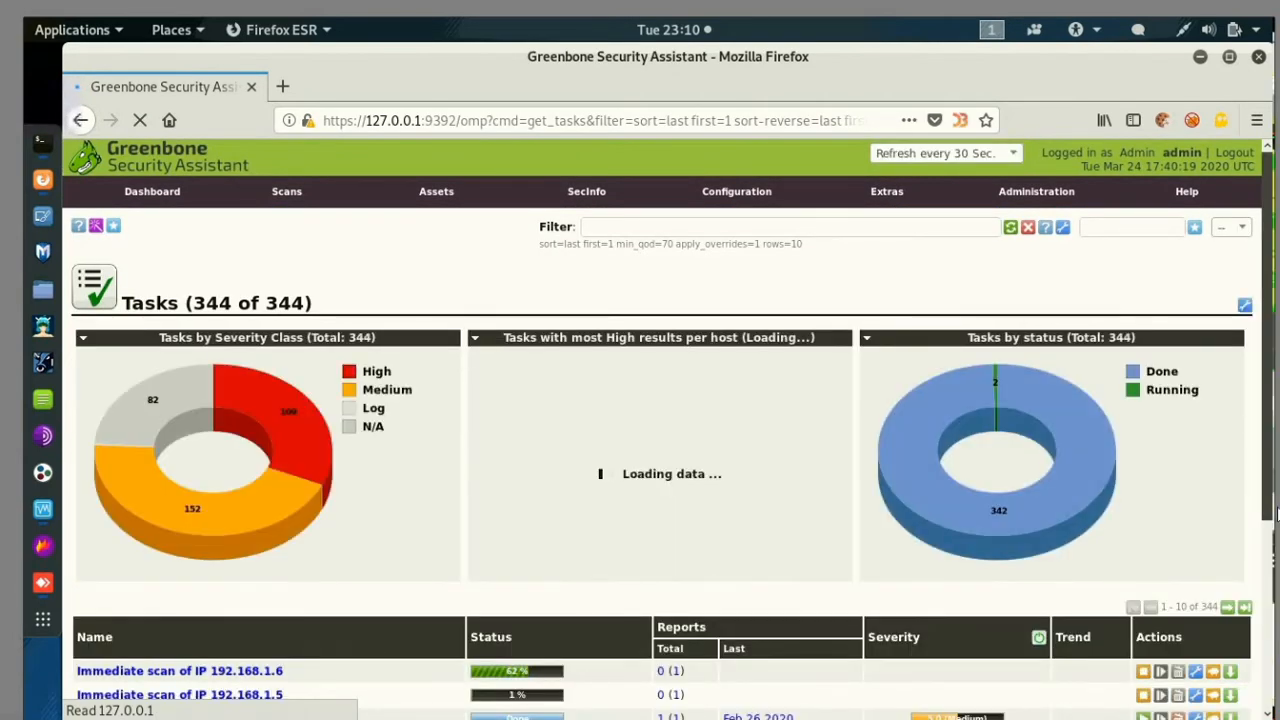
scroll(1276, 513, "down", 5)
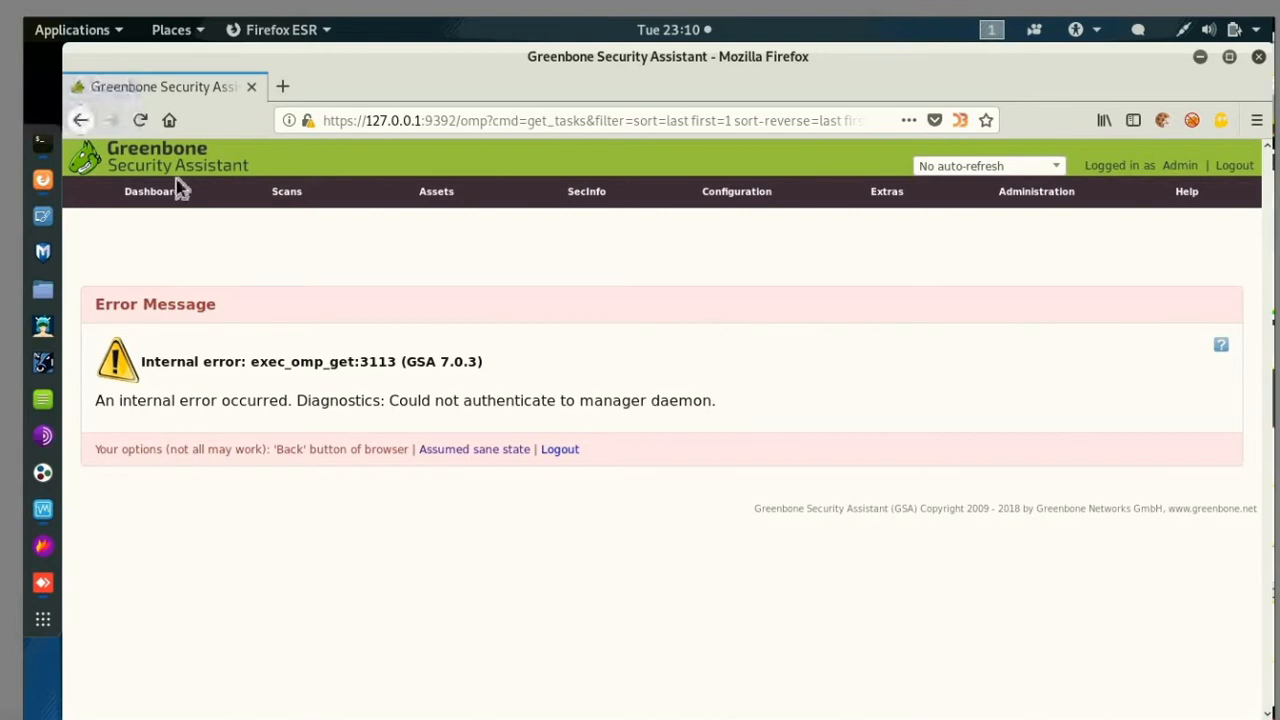
Reload the Tasks page repeatedly until the task list returns
left_click(148, 130)
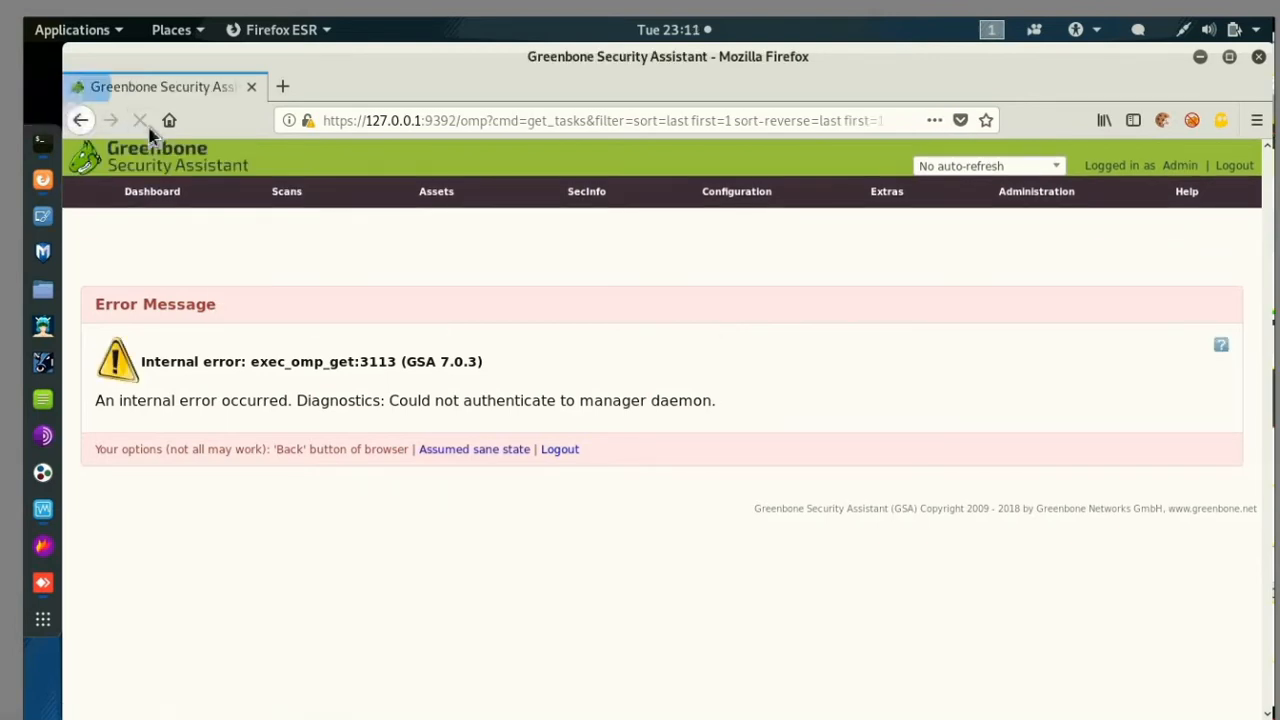
left_click(148, 130)
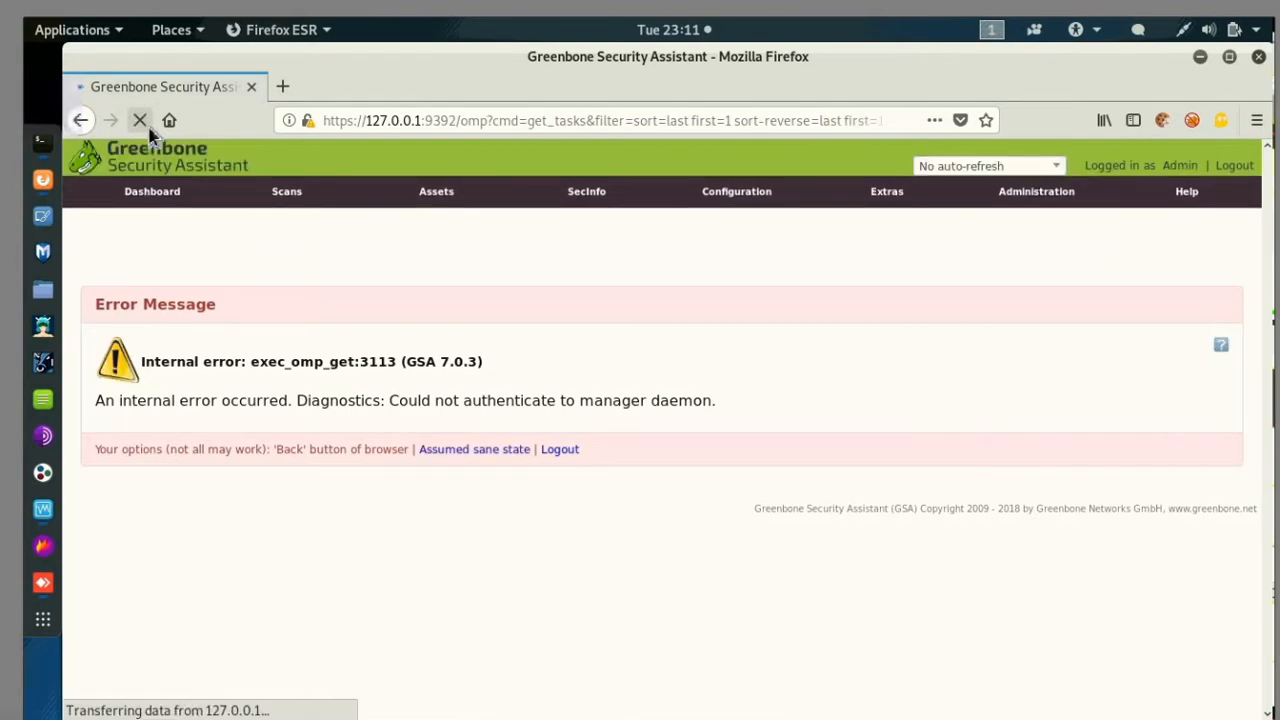
left_click(148, 130)
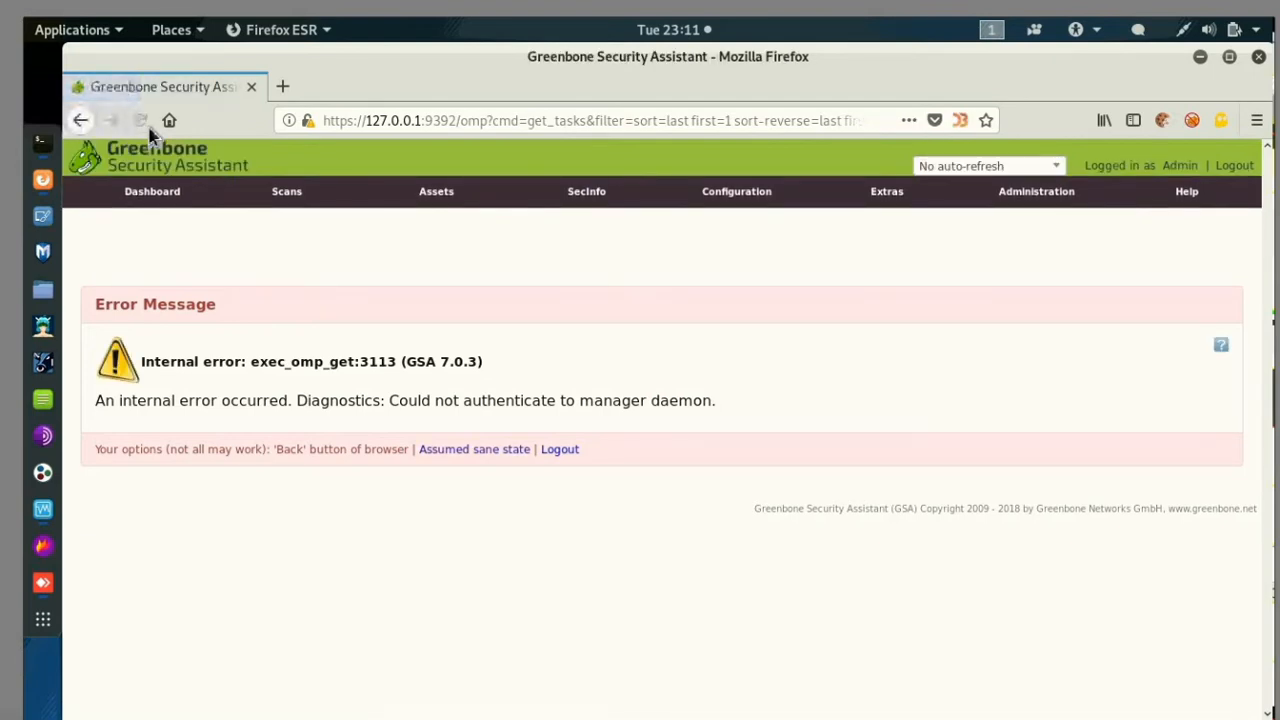
left_click(148, 130)
left_click(148, 130)
left_click(148, 128)
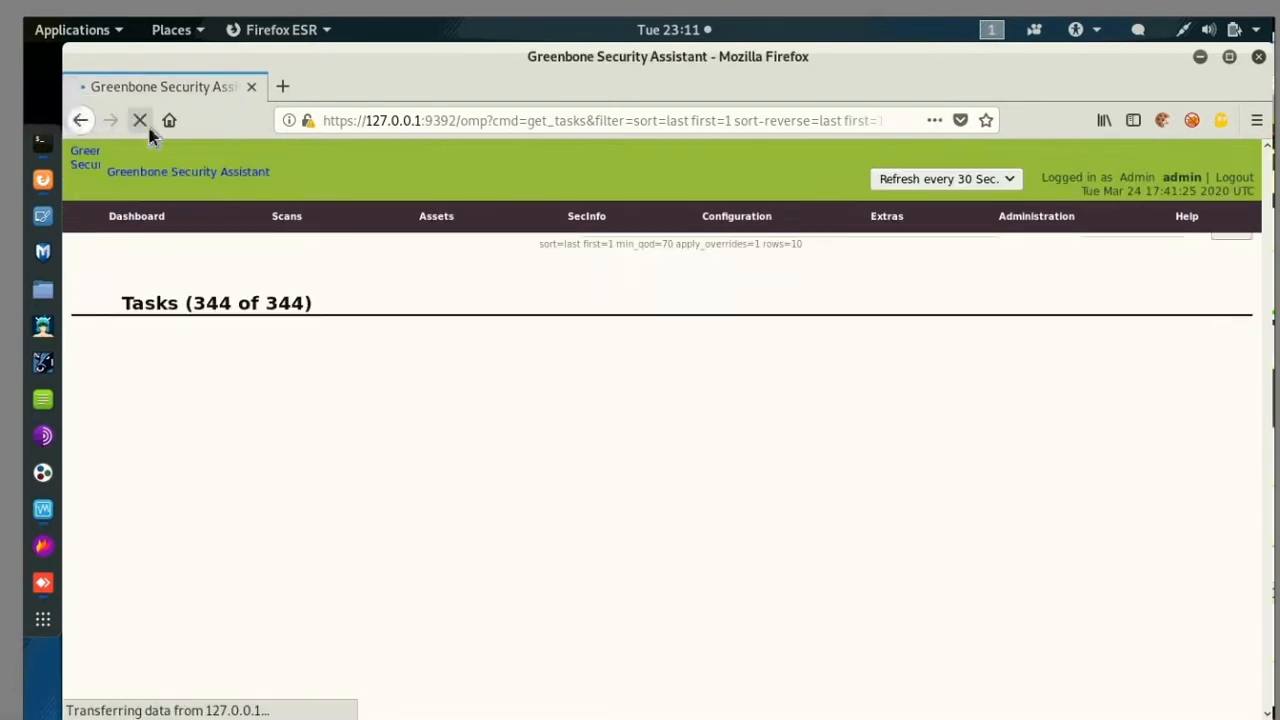
Check the progress of the running scans of 192.168.1.5 and 192.168.1.6 in the task list
mouse_move(703, 719)
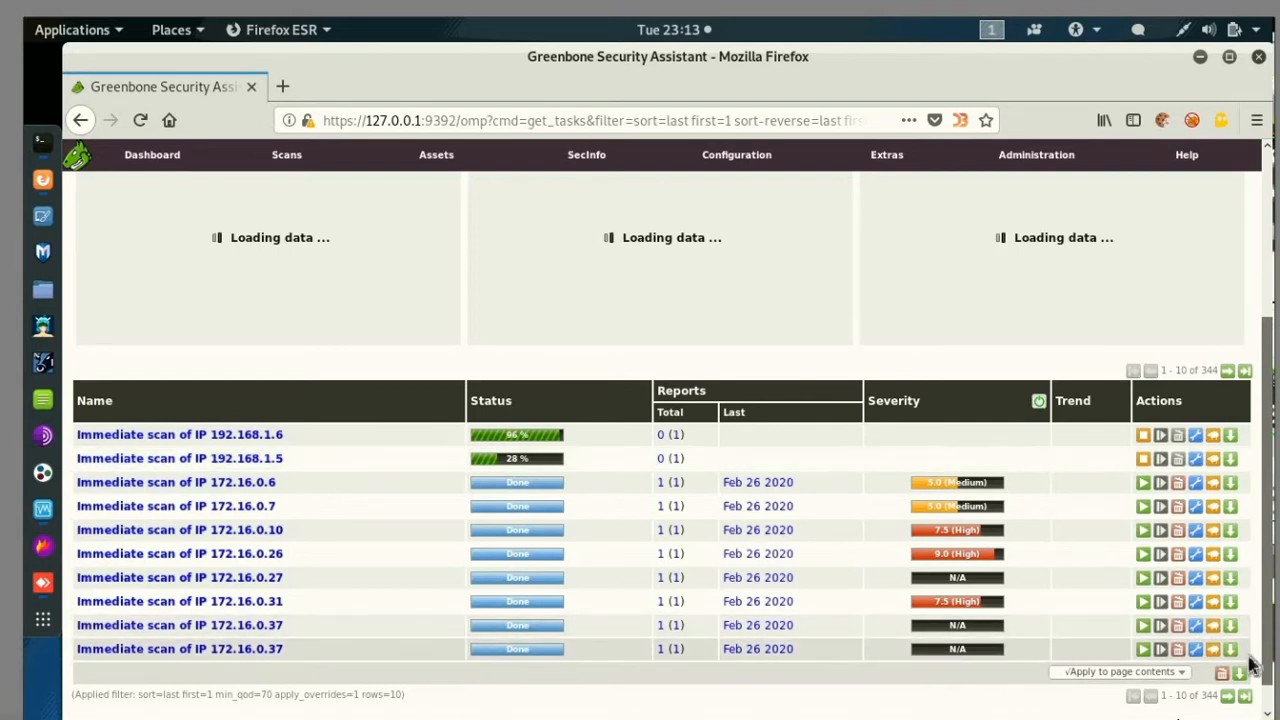
left_click_drag(1269, 655, 1268, 676)
left_click_drag(1260, 590, 1268, 475)
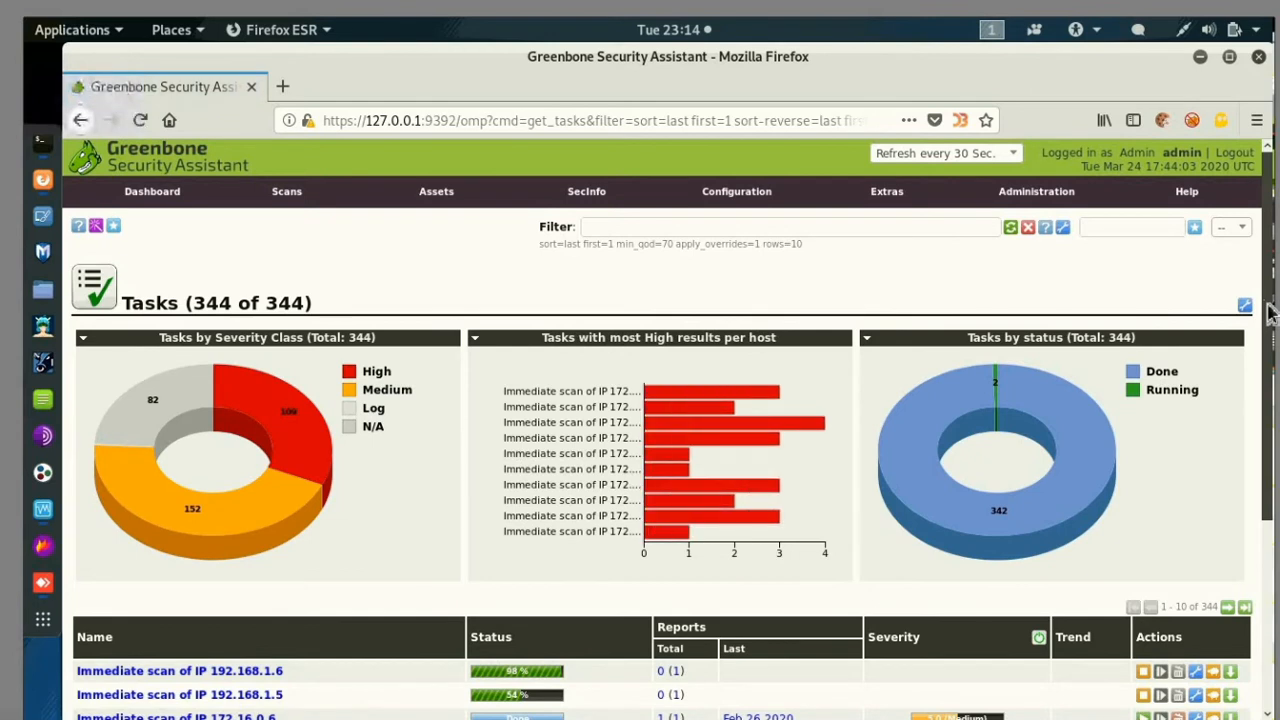
scroll(651, 466, "down", 1)
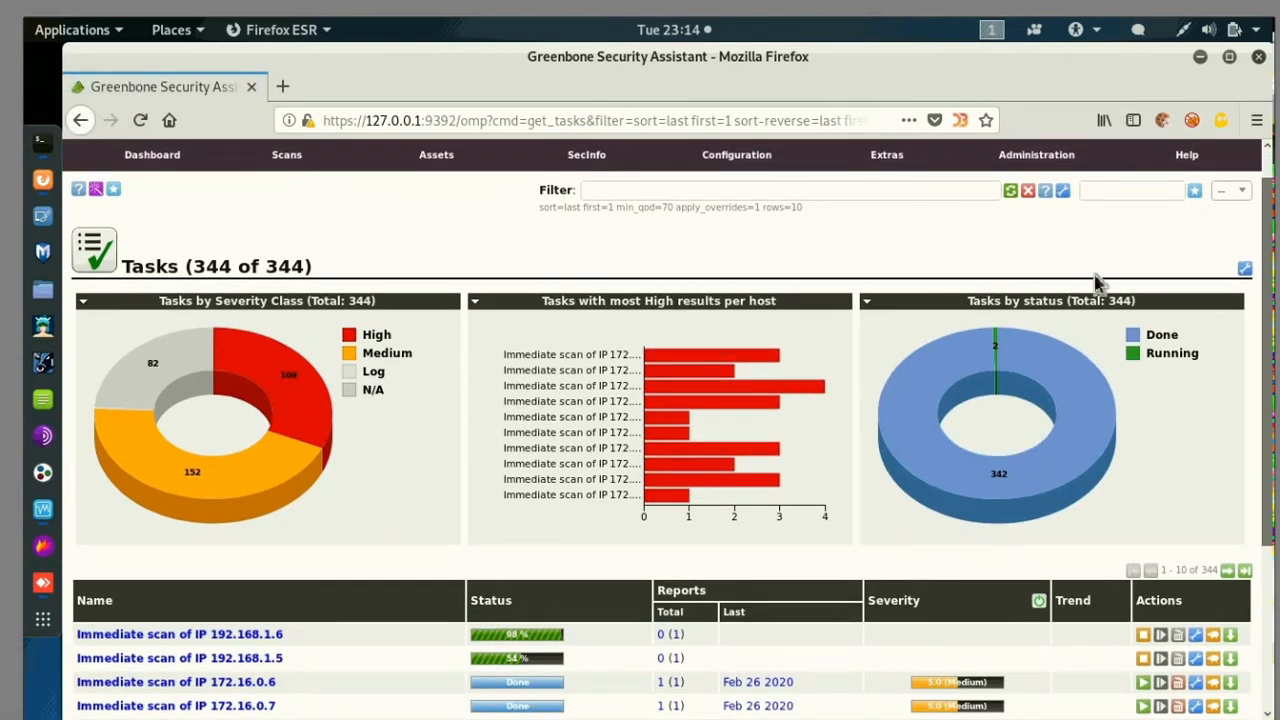
scroll(1265, 412, "down", 4)
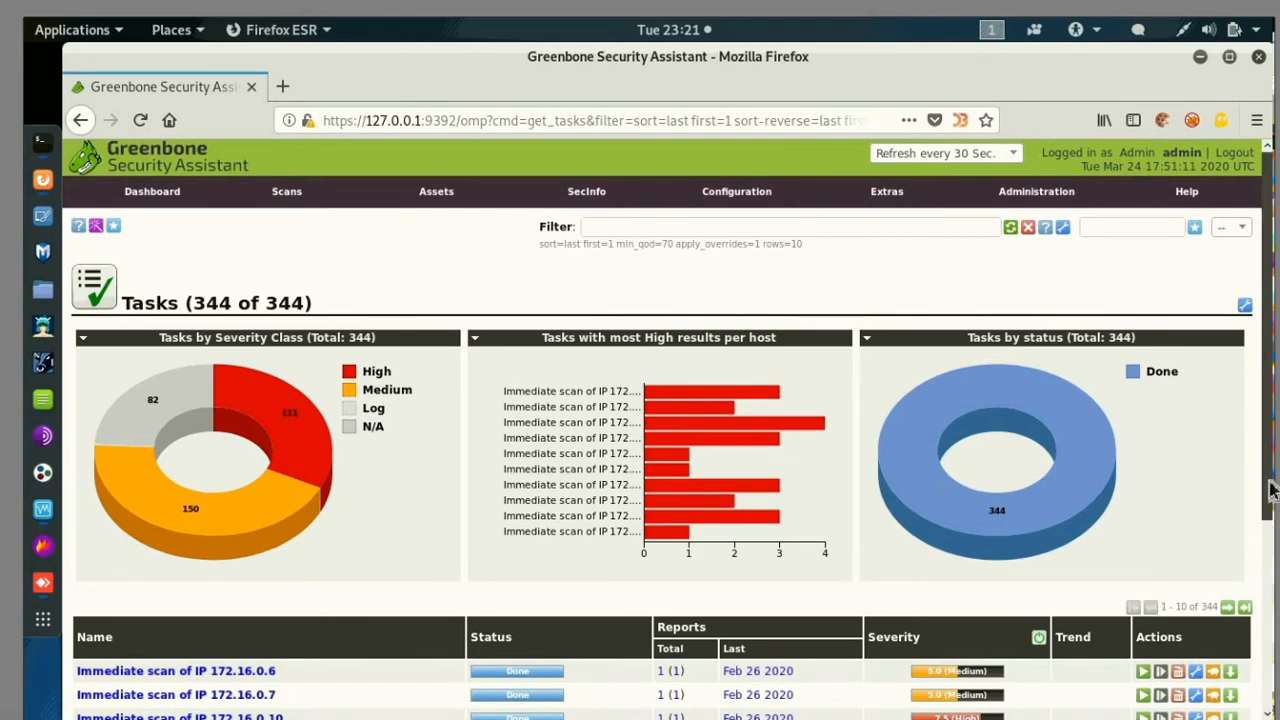
Sort the task list by last report date in descending order to bring the newest scans to the front
left_click_drag(1270, 440, 1268, 549)
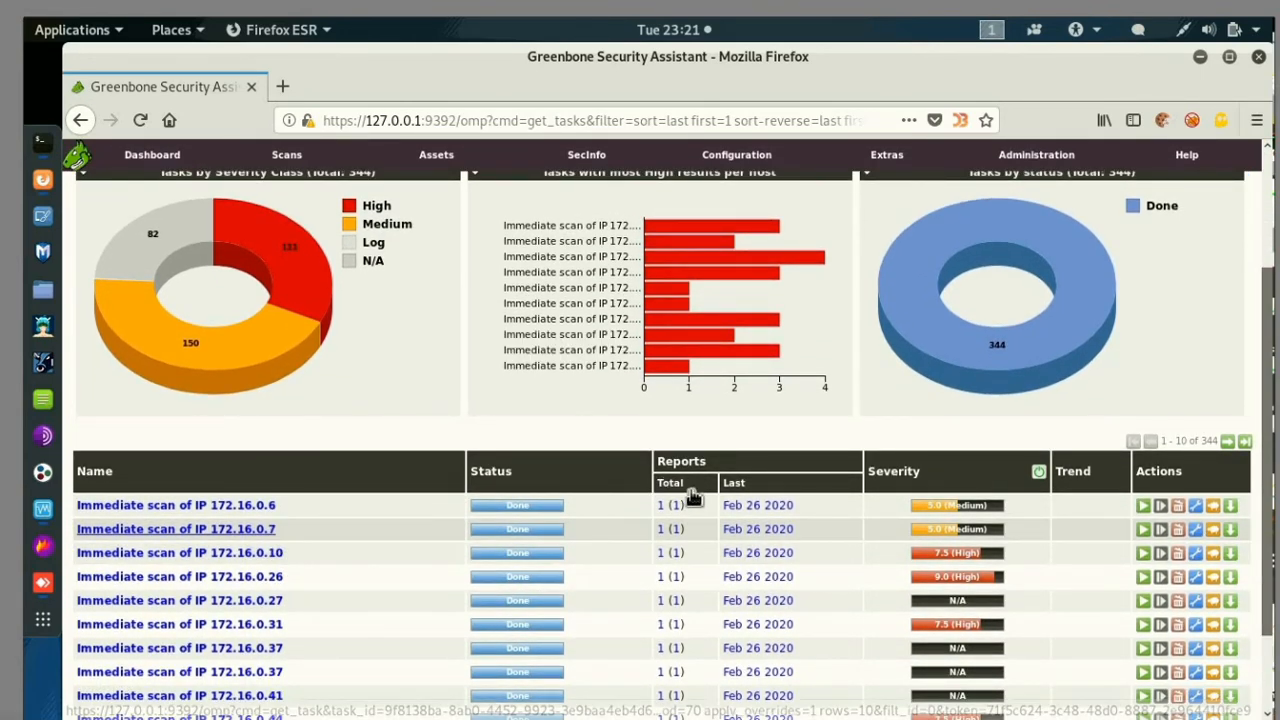
left_click(735, 487)
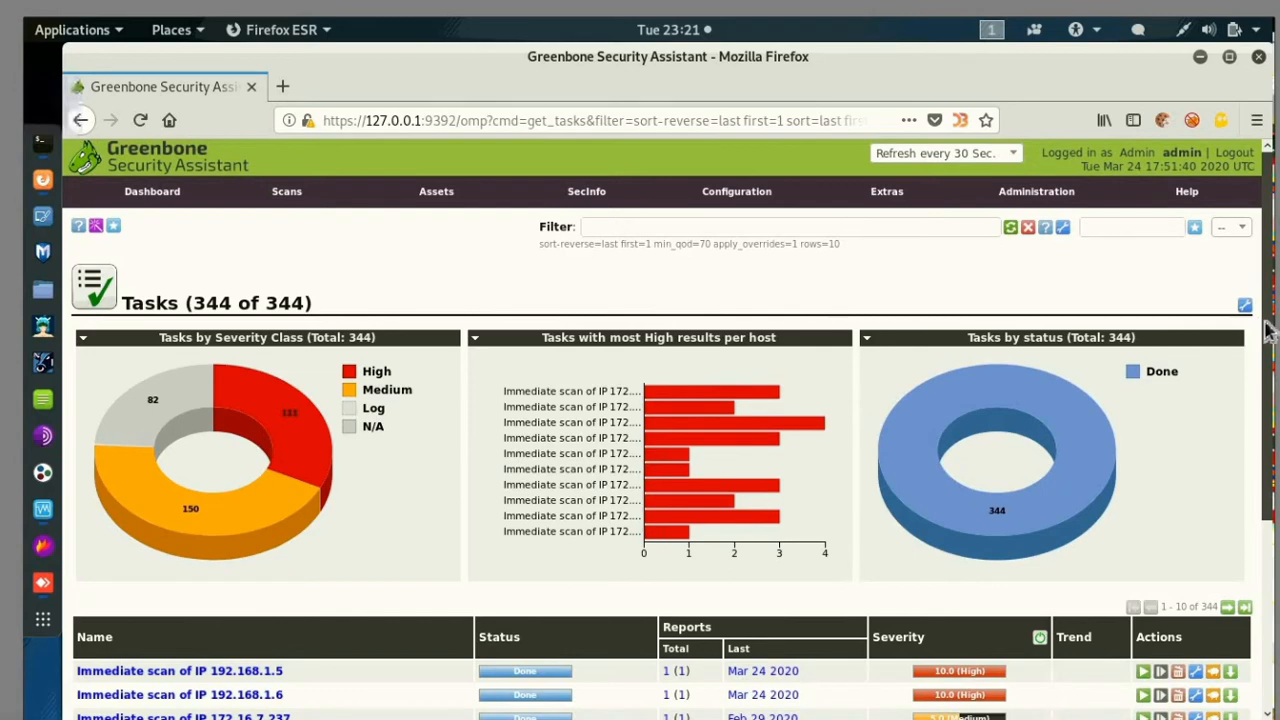
scroll(1270, 410, "down", 2)
left_click_drag(1270, 441, 1268, 465)
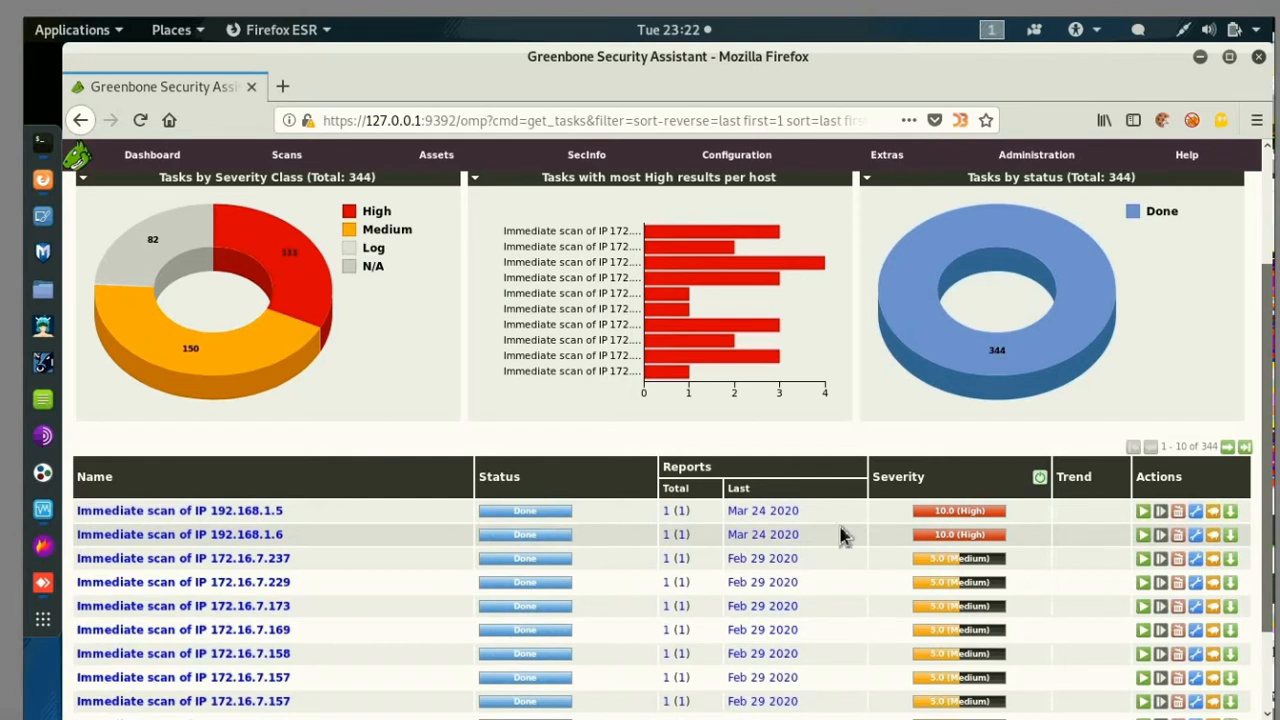
Open the 192.168.1.5 scan report, view its Microsoft Windows SMB Server Multiple Vulnerabilities-Remote (4013389) result and highlight the MS17-010 bulletin in the summary
left_click(765, 512)
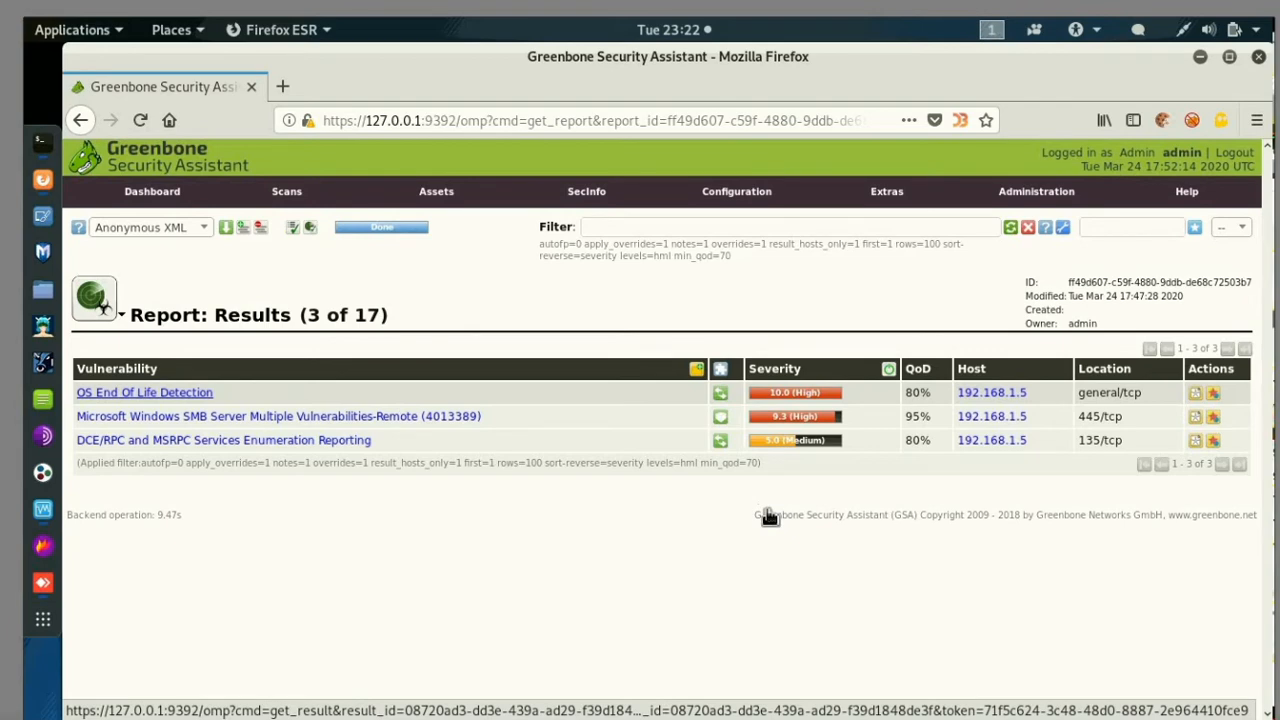
left_click(278, 416)
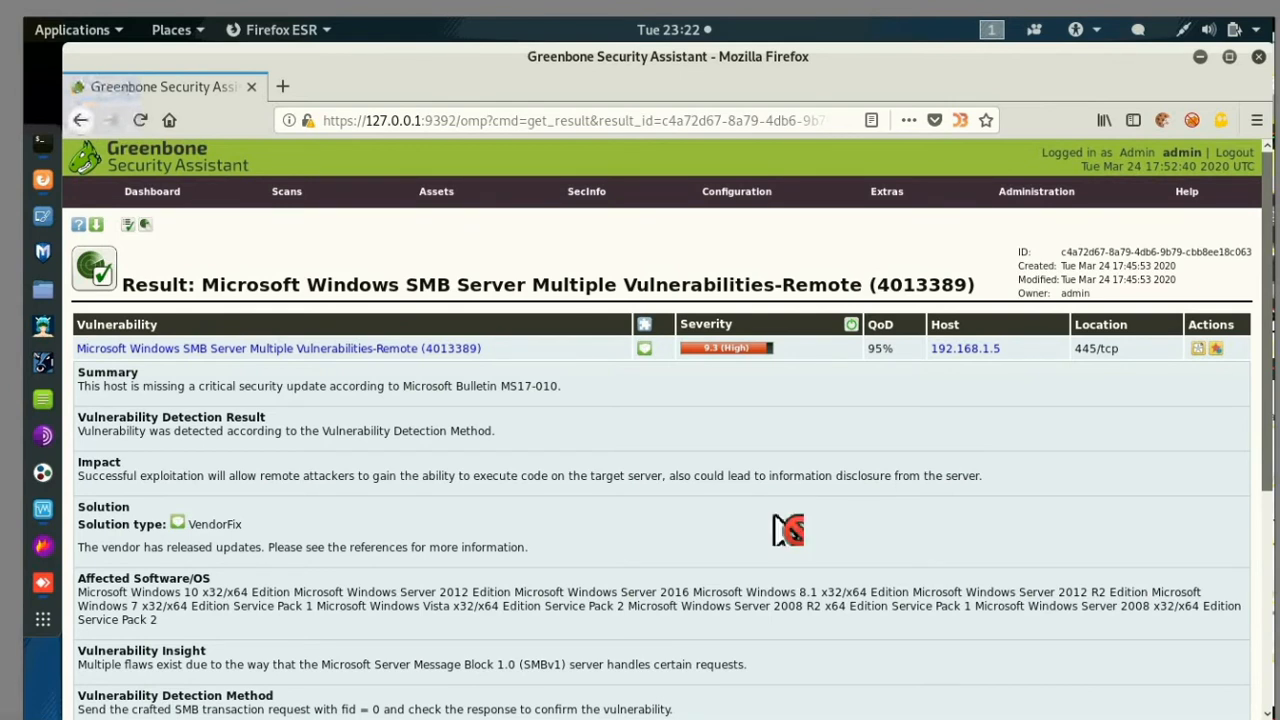
left_click_drag(561, 386, 510, 386)
left_click_drag(498, 387, 490, 387)
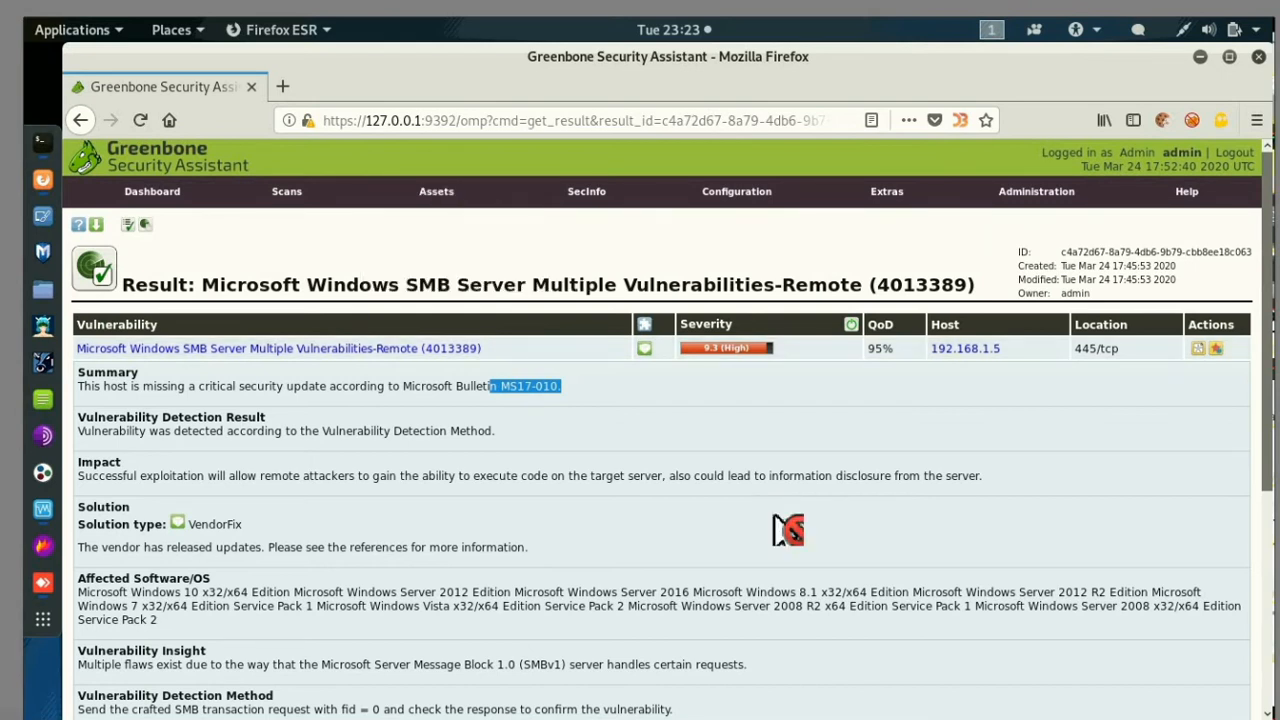
Return to the task list and open the latest report of the 192.168.1.6 scan
key("alt+Left")
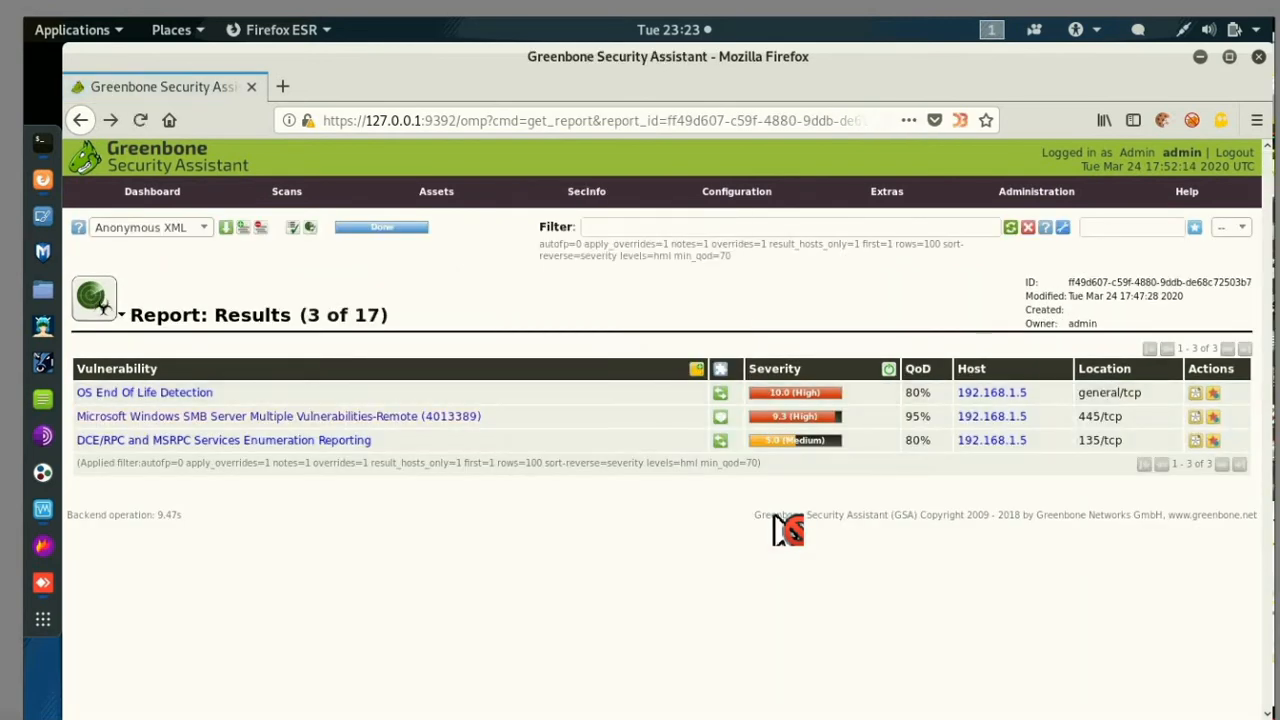
key("alt+Left")
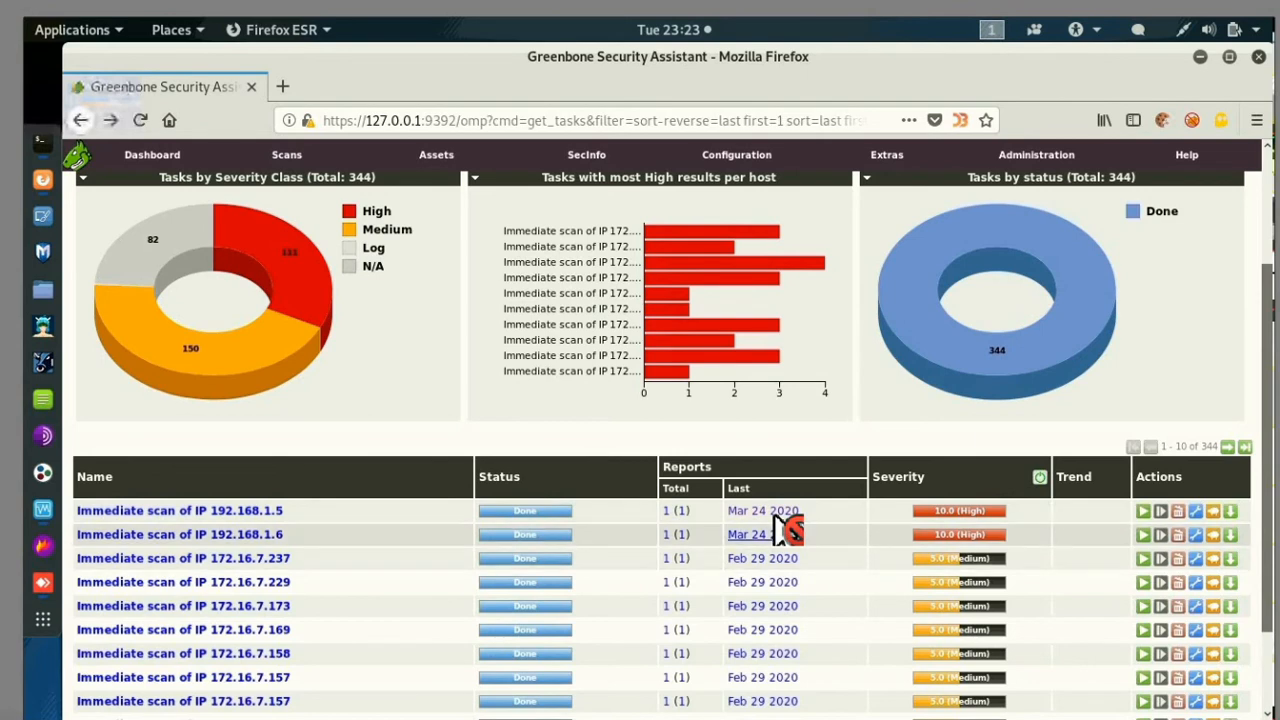
left_click(776, 528)
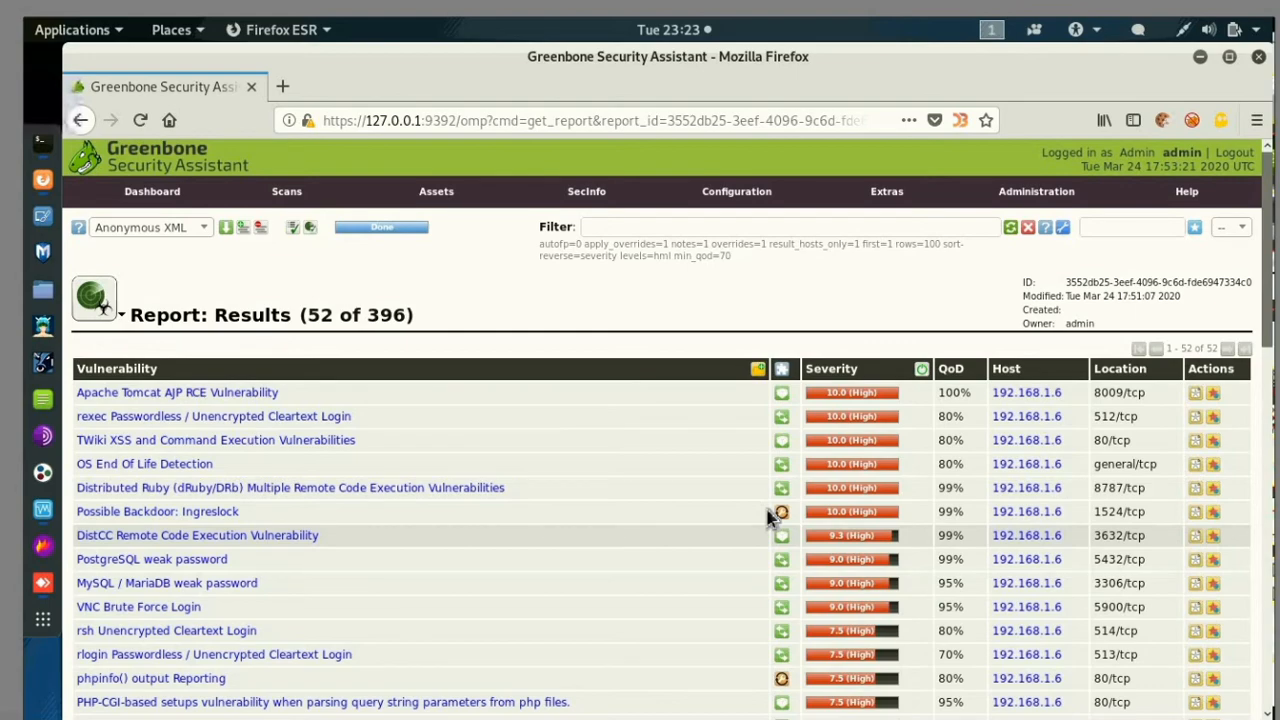
Review the vulnerabilities listed in the 192.168.1.6 report and open the MySQL / MariaDB weak password result
scroll(778, 522, "down", 5)
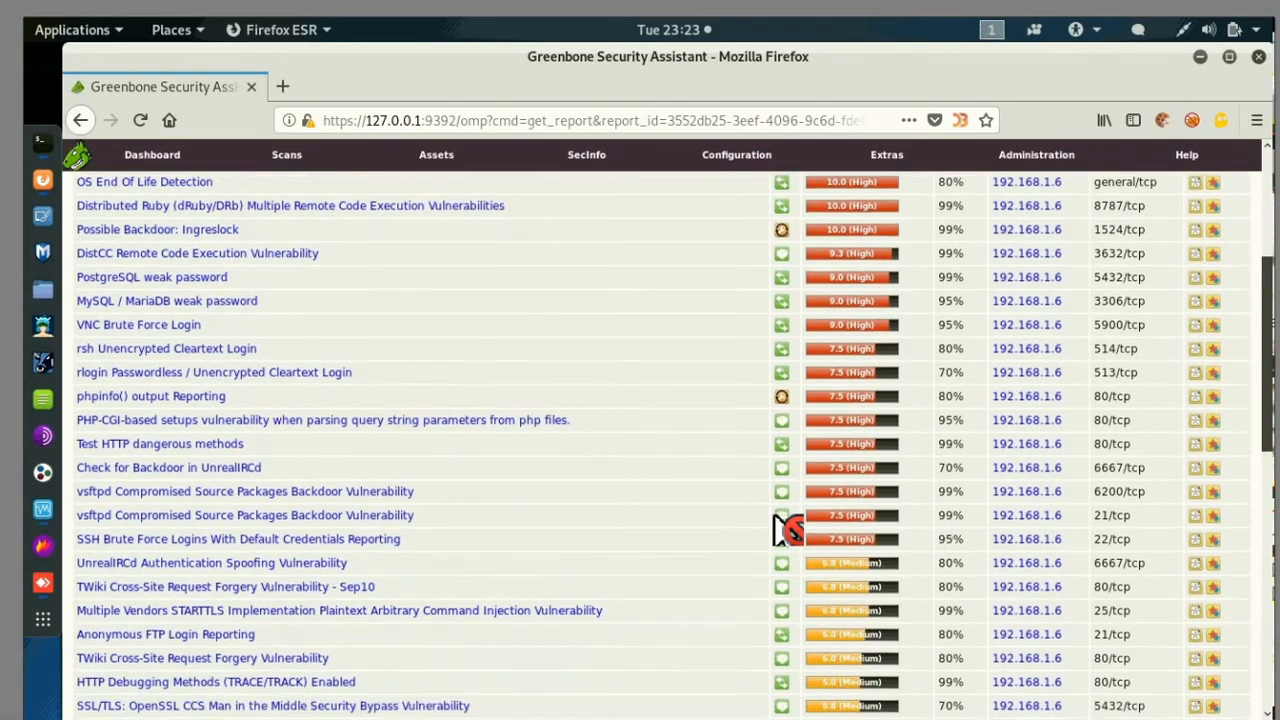
scroll(786, 530, "down", 12)
scroll(786, 530, "up", 6)
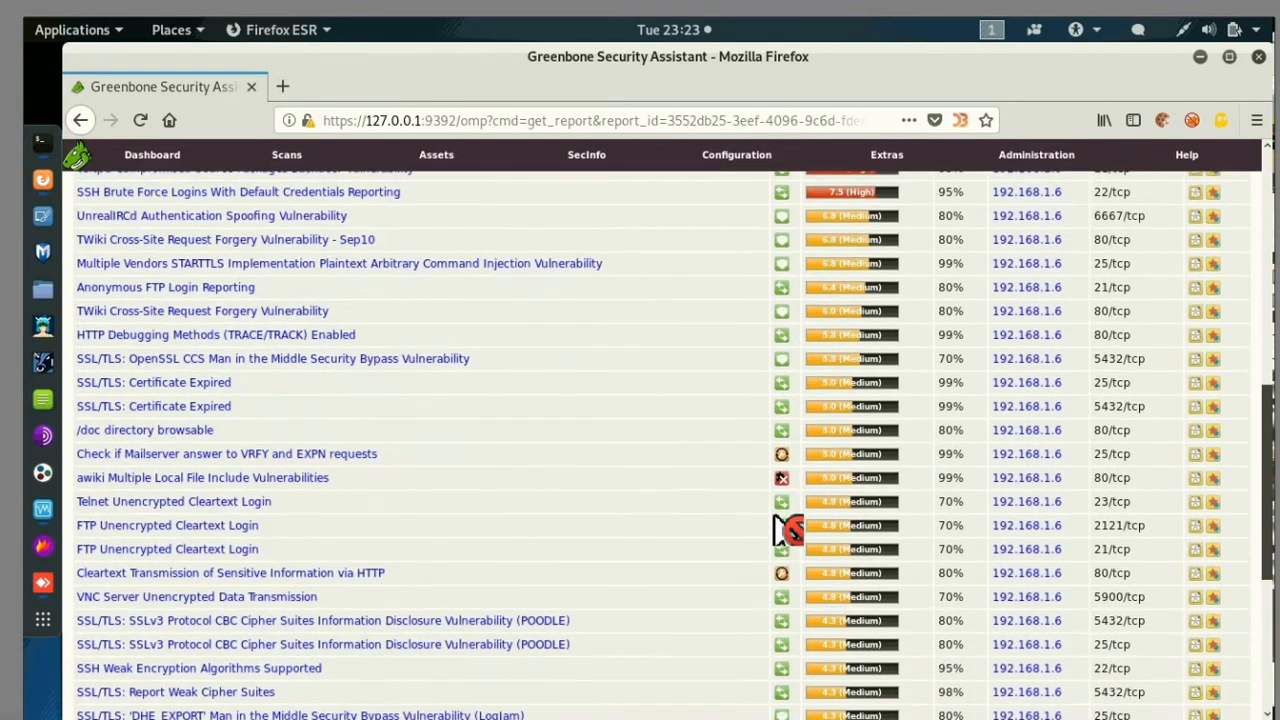
scroll(786, 530, "up", 11)
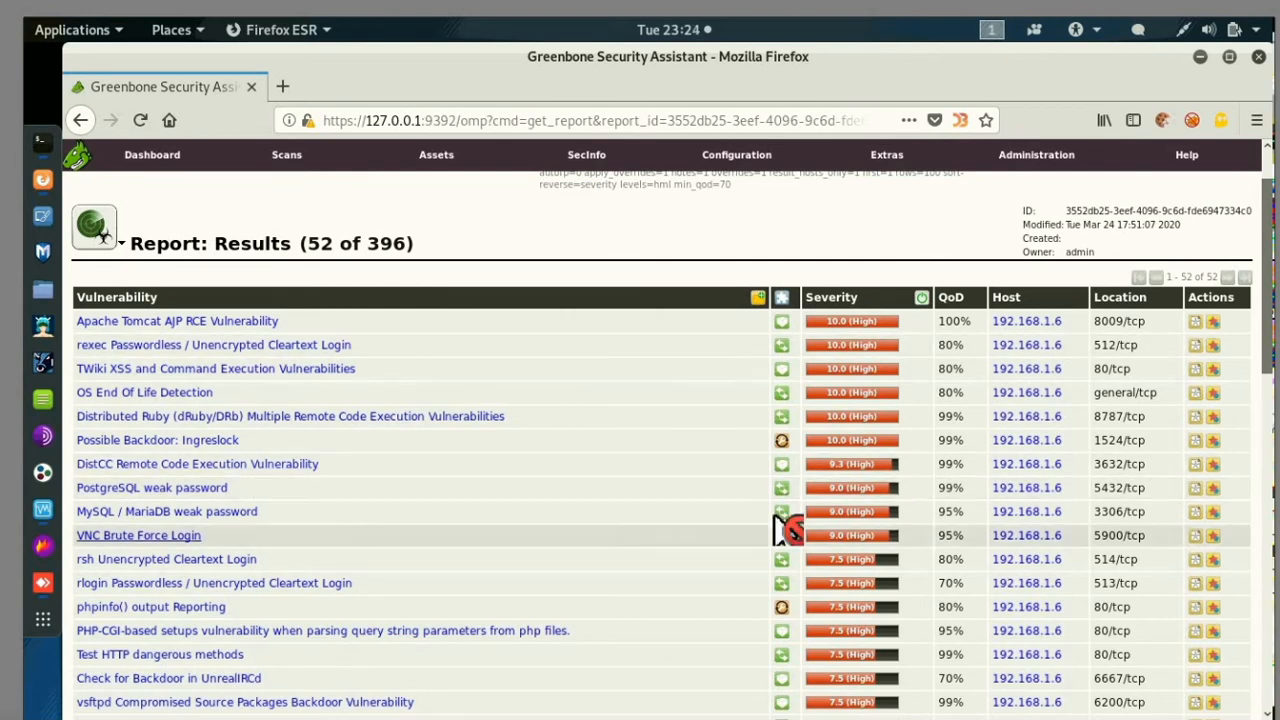
left_click(167, 512)
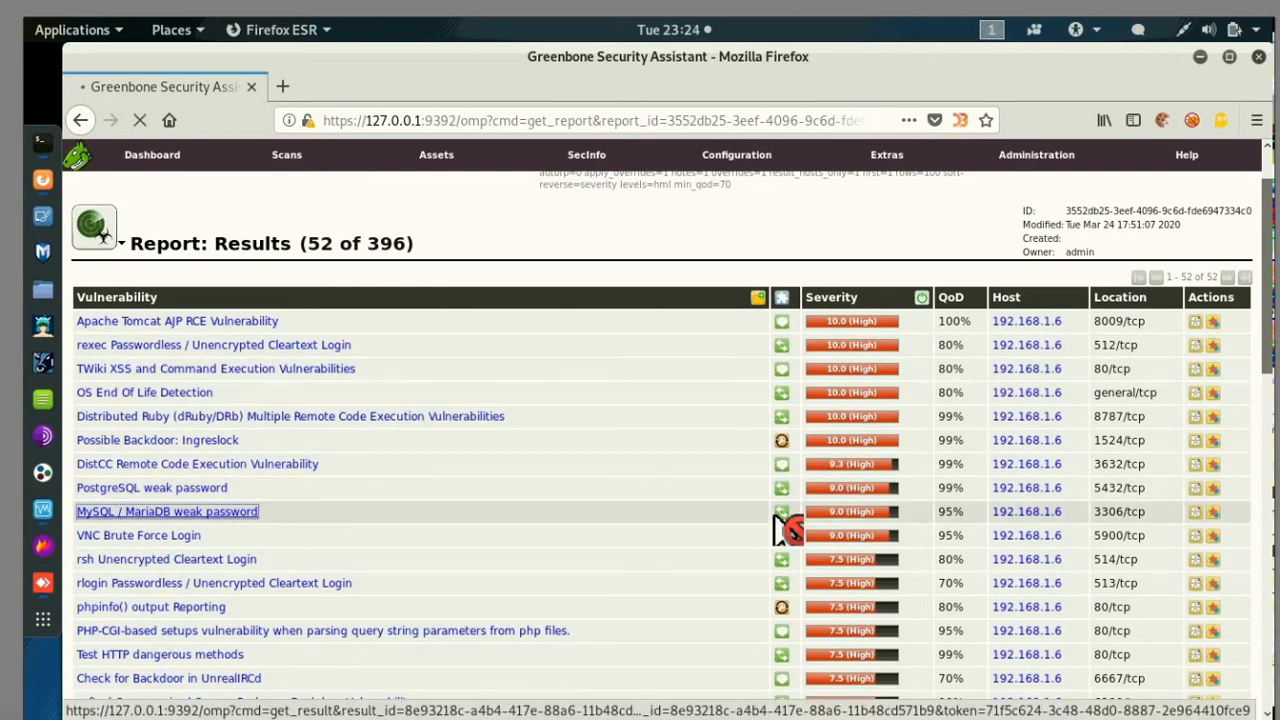